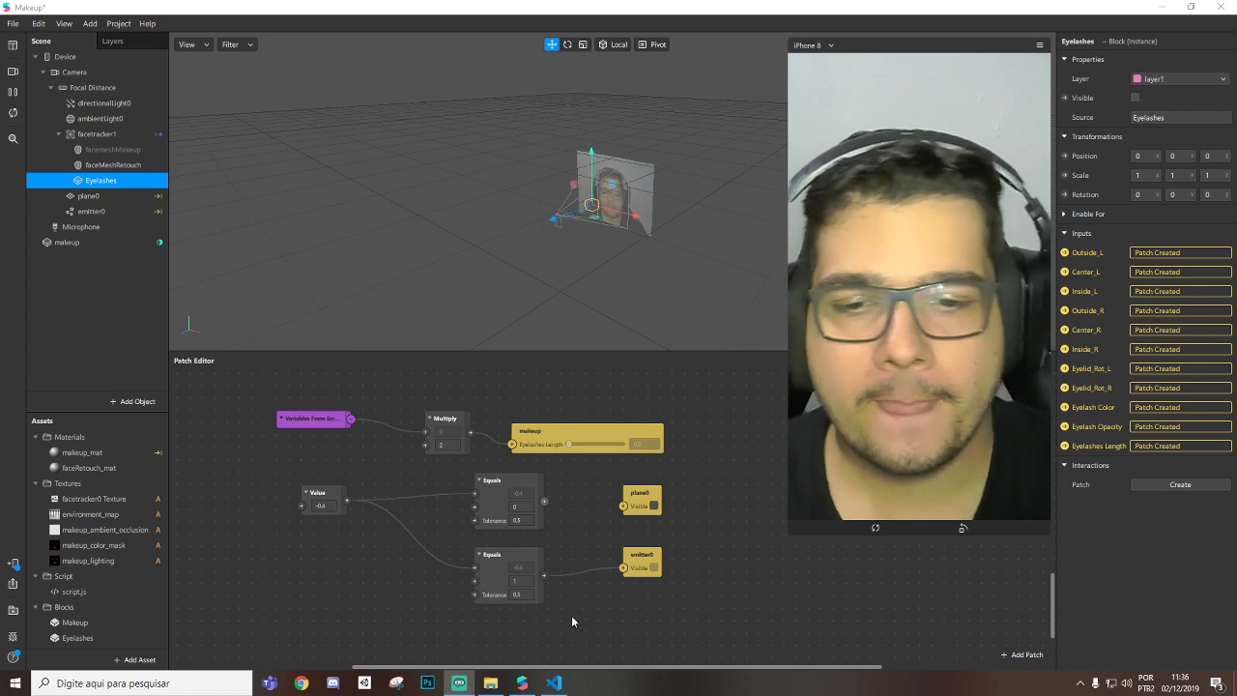
# Switch to File Explorer and watch the WhatsApp video ending 11.31.07 in the Aula SliderNativeui folder, closing the player at the end
pyautogui.scroll(1, 710, 565)
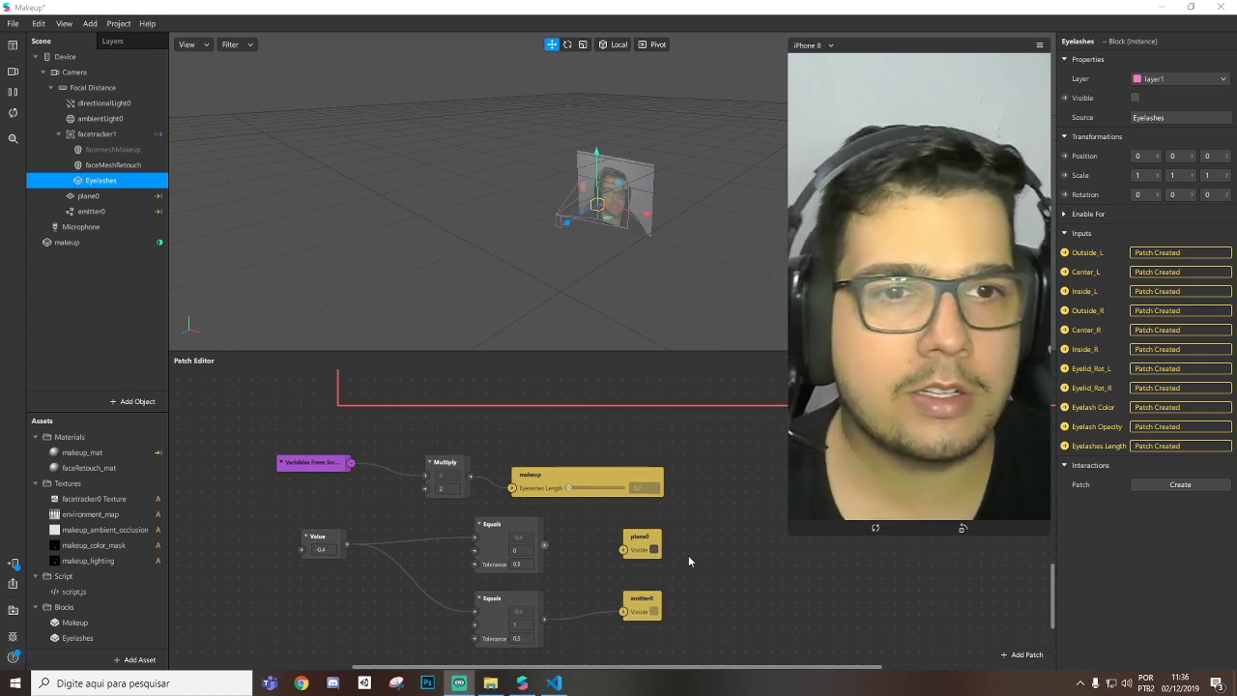
pyautogui.scroll(-2, 686, 561)
pyautogui.click(491, 682)
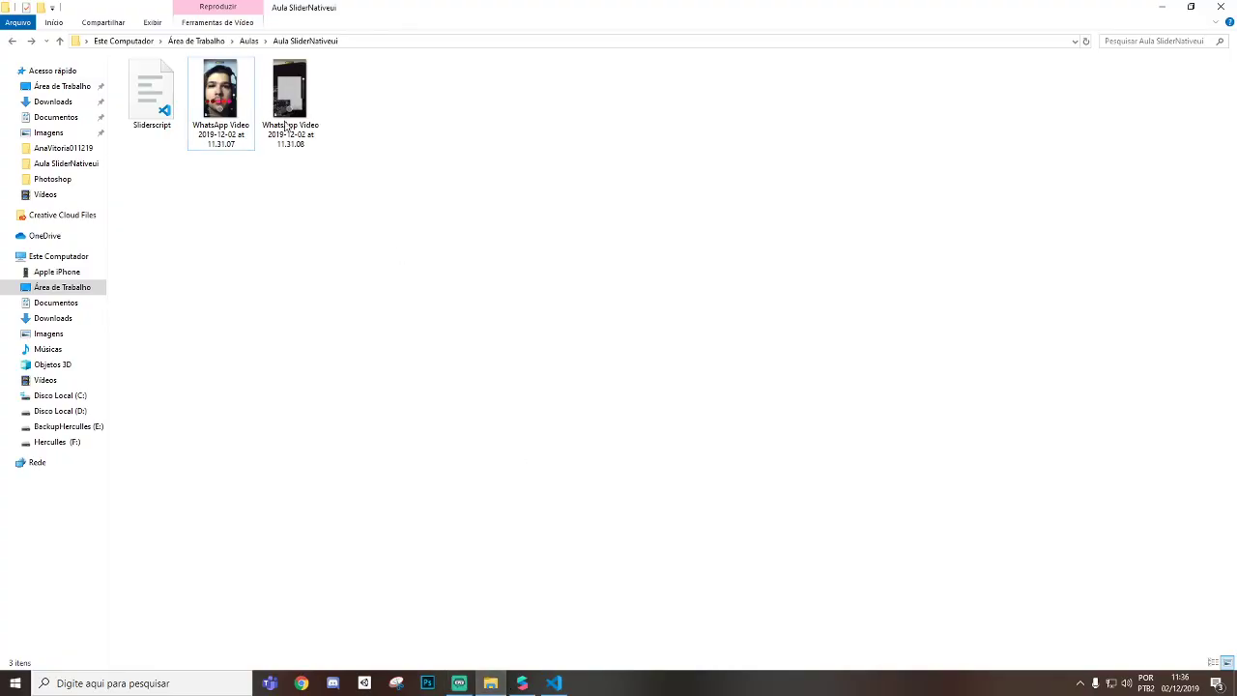
pyautogui.doubleClick(220, 90)
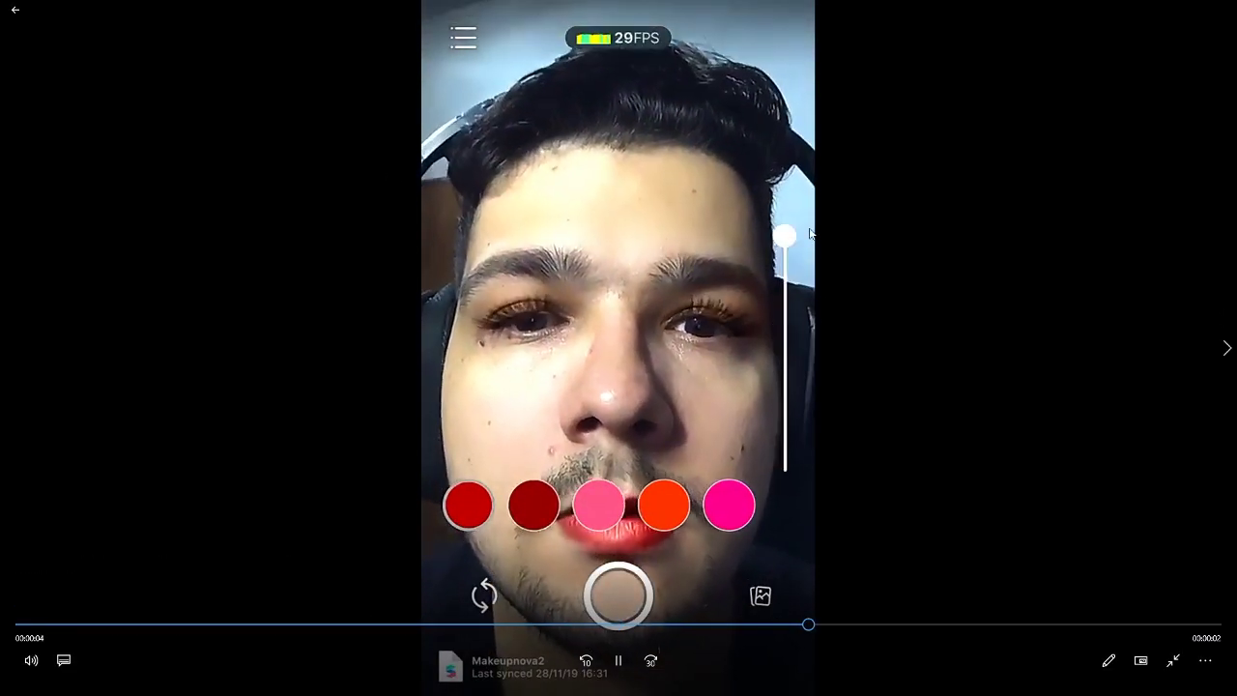
pyautogui.hotkey('alt', 'F4')
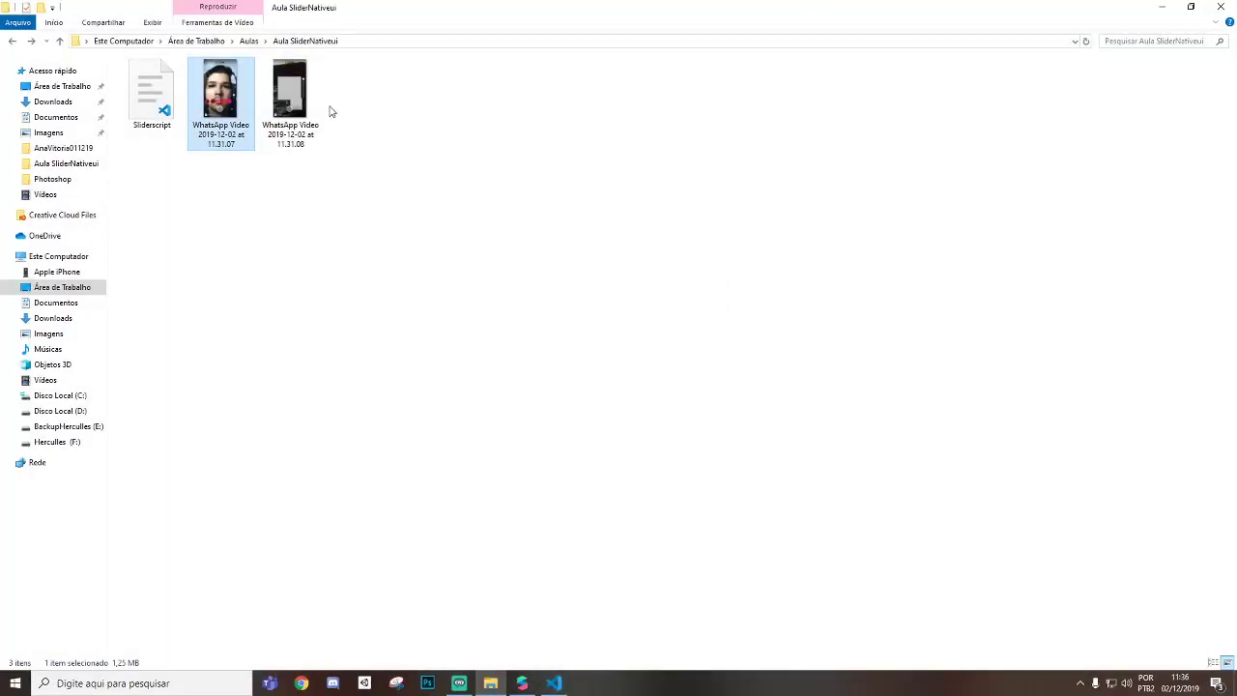
# Watch the WhatsApp video ending 11.31.08, close the player and return to the Makeup project in Spark AR Studio
pyautogui.doubleClick(294, 97)
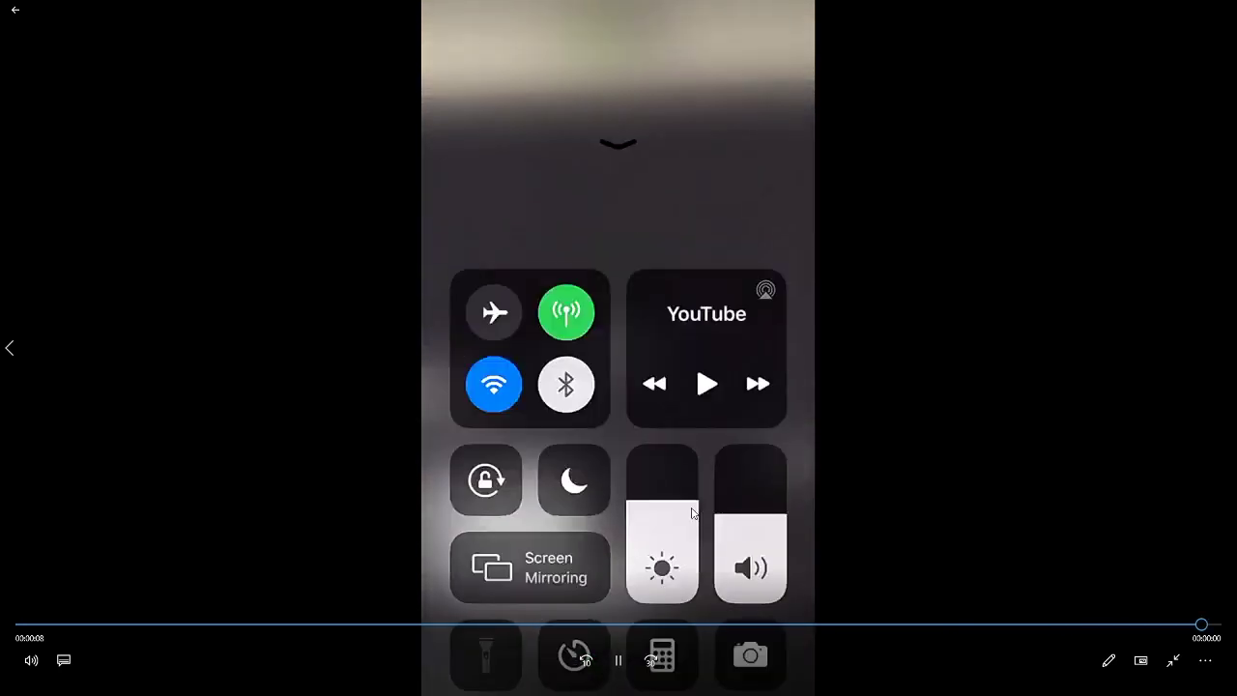
pyautogui.click(618, 646)
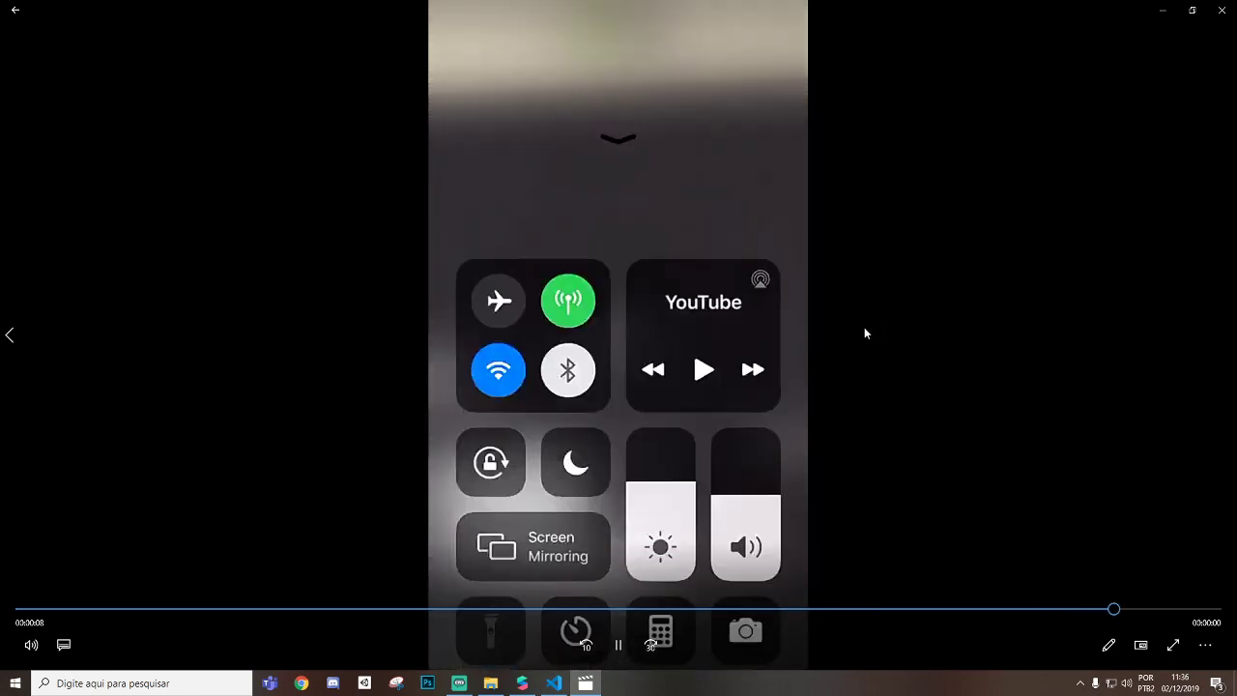
pyautogui.hotkey('alt', 'F4')
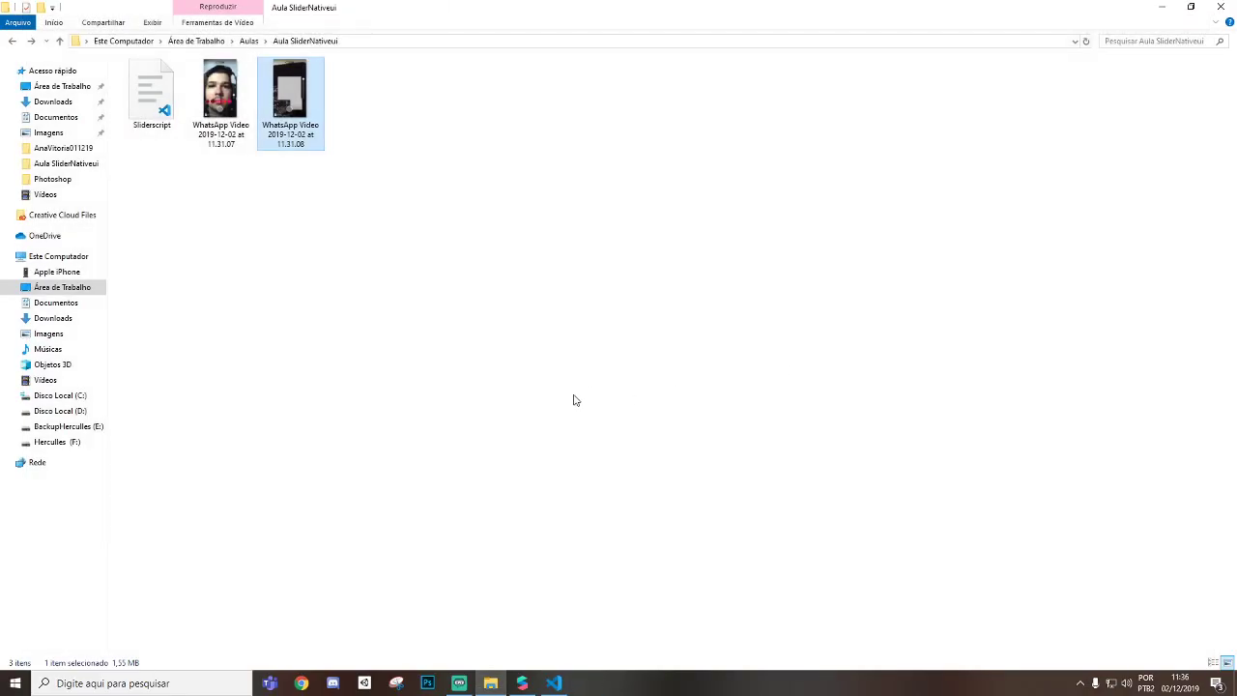
pyautogui.hotkey('alt', 'Tab')
pyautogui.click(607, 342)
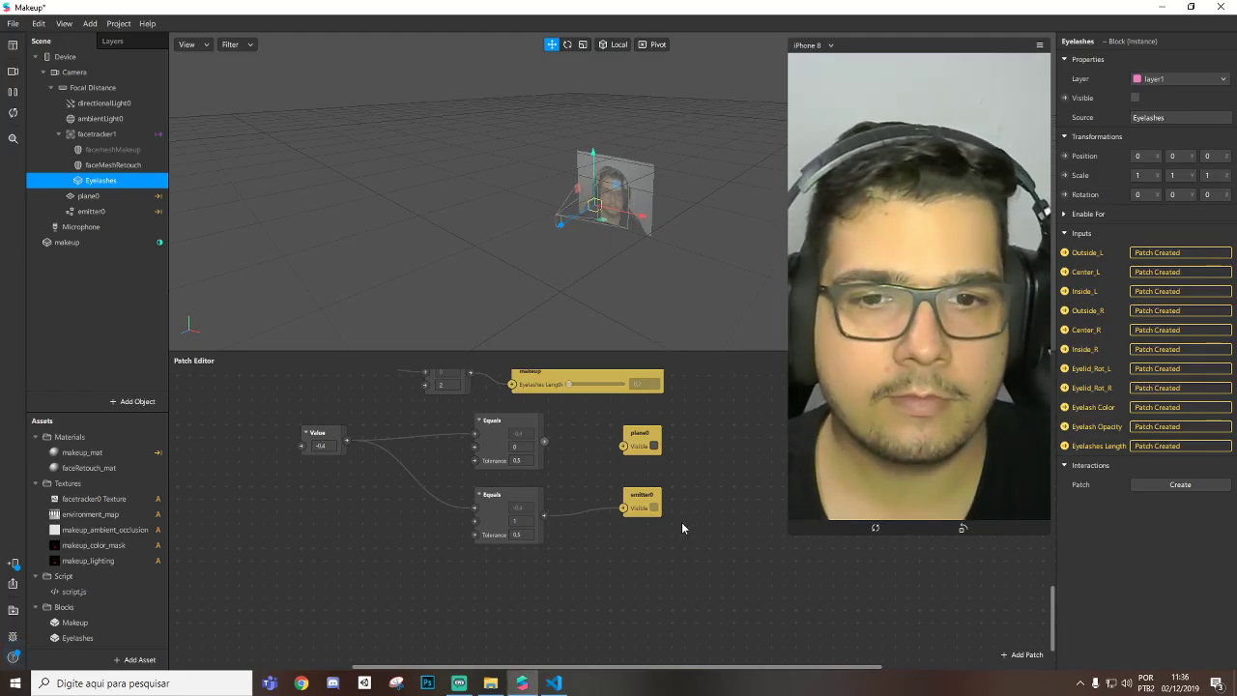
# Spread out the makeup, Multiply, Variables From Script and Value patches to leave more room between them
pyautogui.scroll(4, 628, 550)
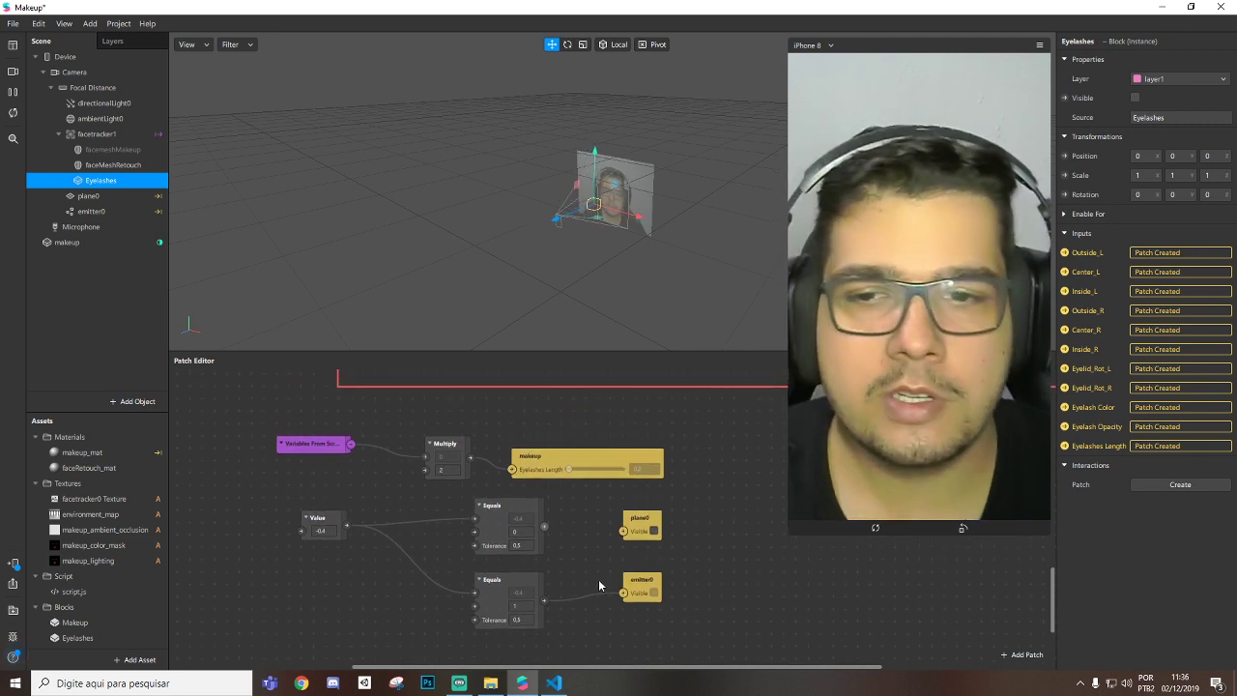
pyautogui.moveTo(575, 453); pyautogui.dragTo(625, 441)
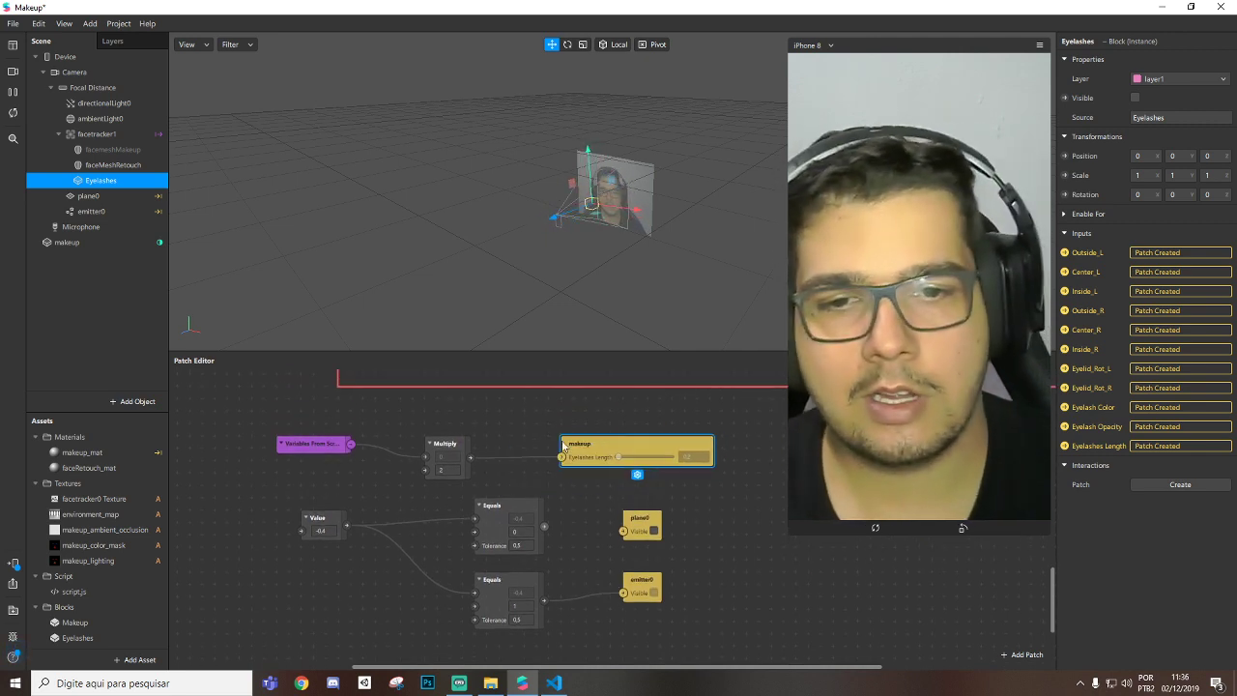
pyautogui.moveTo(339, 448); pyautogui.dragTo(326, 447)
pyautogui.moveTo(454, 445); pyautogui.dragTo(479, 445)
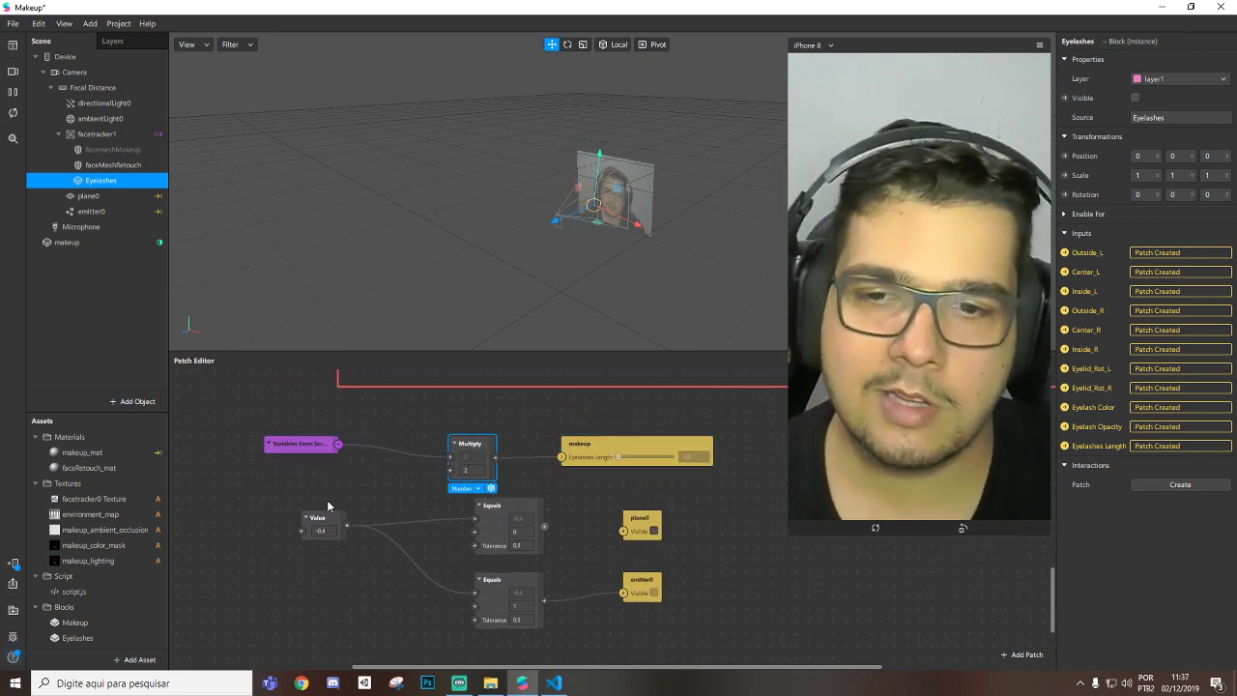
pyautogui.moveTo(319, 529); pyautogui.dragTo(241, 535)
# Connect the script variable to the first input of both Equals patches, and the upper Equals output to plane0's Visible input
pyautogui.moveTo(338, 443); pyautogui.dragTo(473, 518)
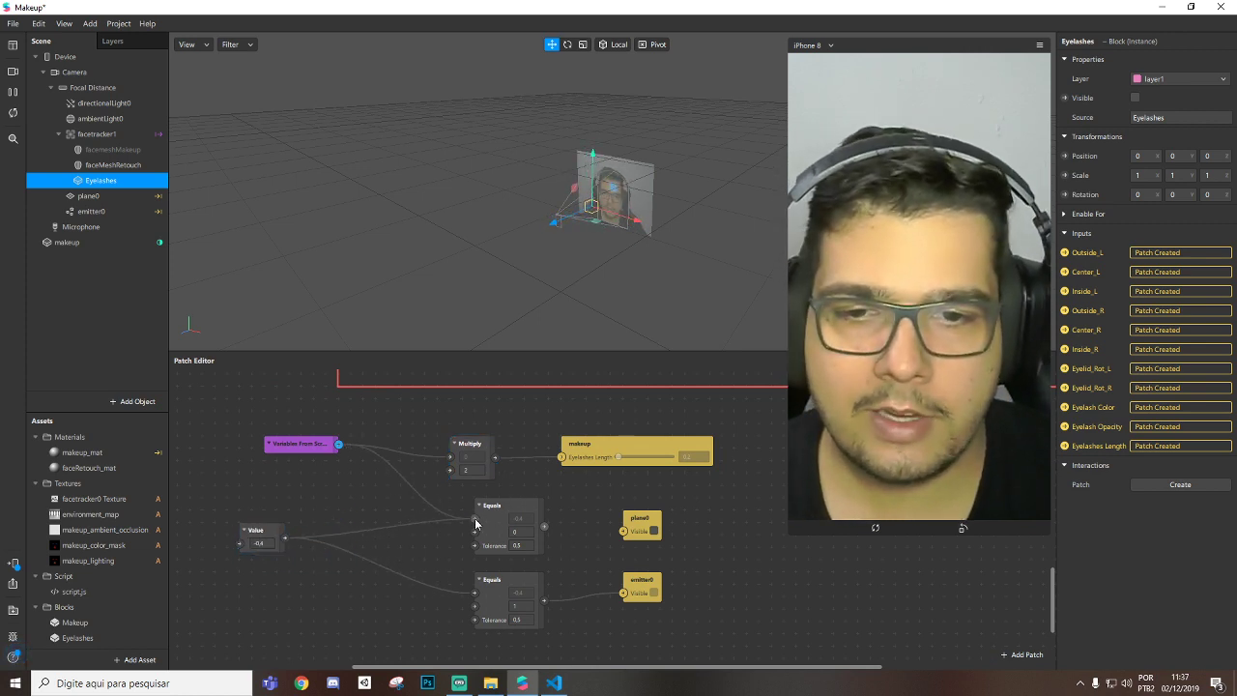
pyautogui.moveTo(337, 444); pyautogui.dragTo(474, 593)
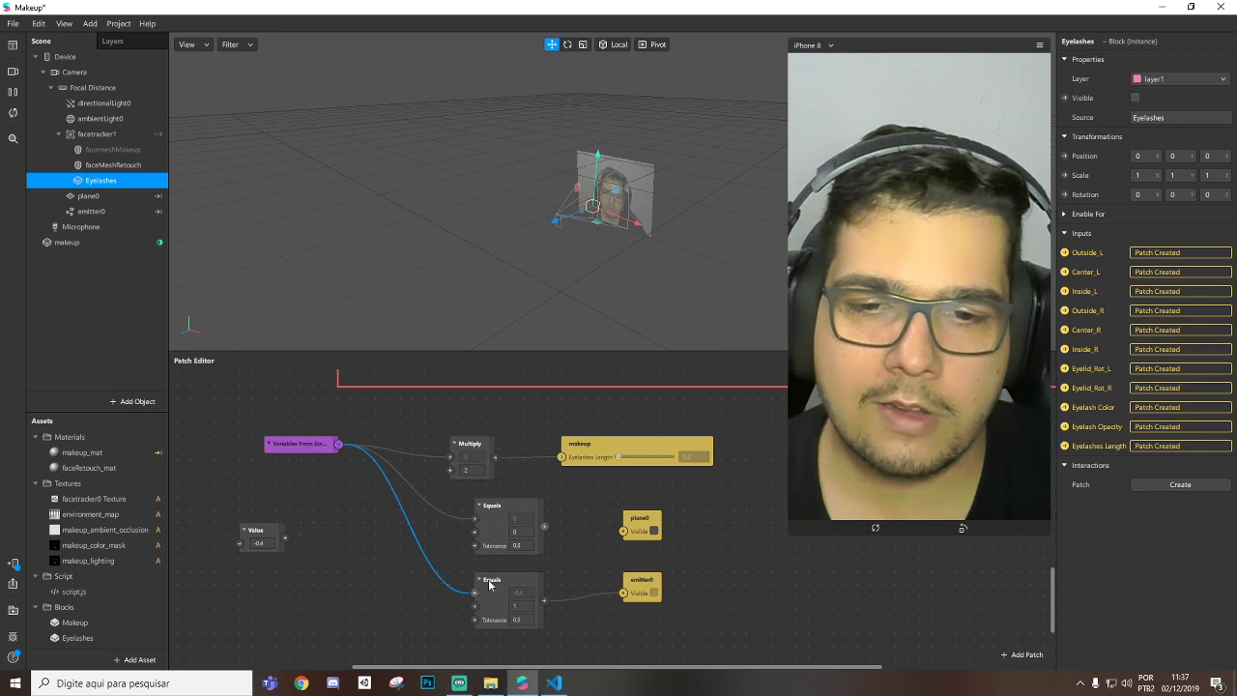
pyautogui.moveTo(545, 529); pyautogui.dragTo(627, 529)
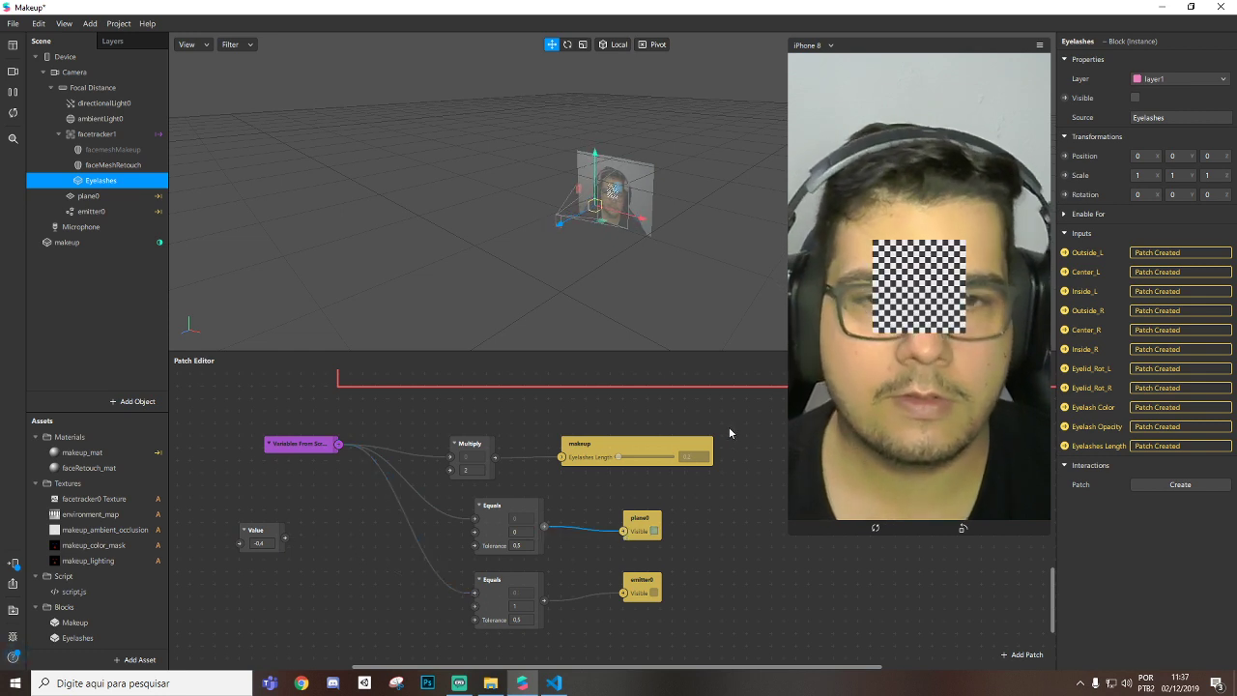
# Move the Multiply and makeup patches closer together and place the Value patch just below Variables From Script
pyautogui.moveTo(580, 457); pyautogui.dragTo(492, 447)
pyautogui.moveTo(257, 533); pyautogui.dragTo(257, 557)
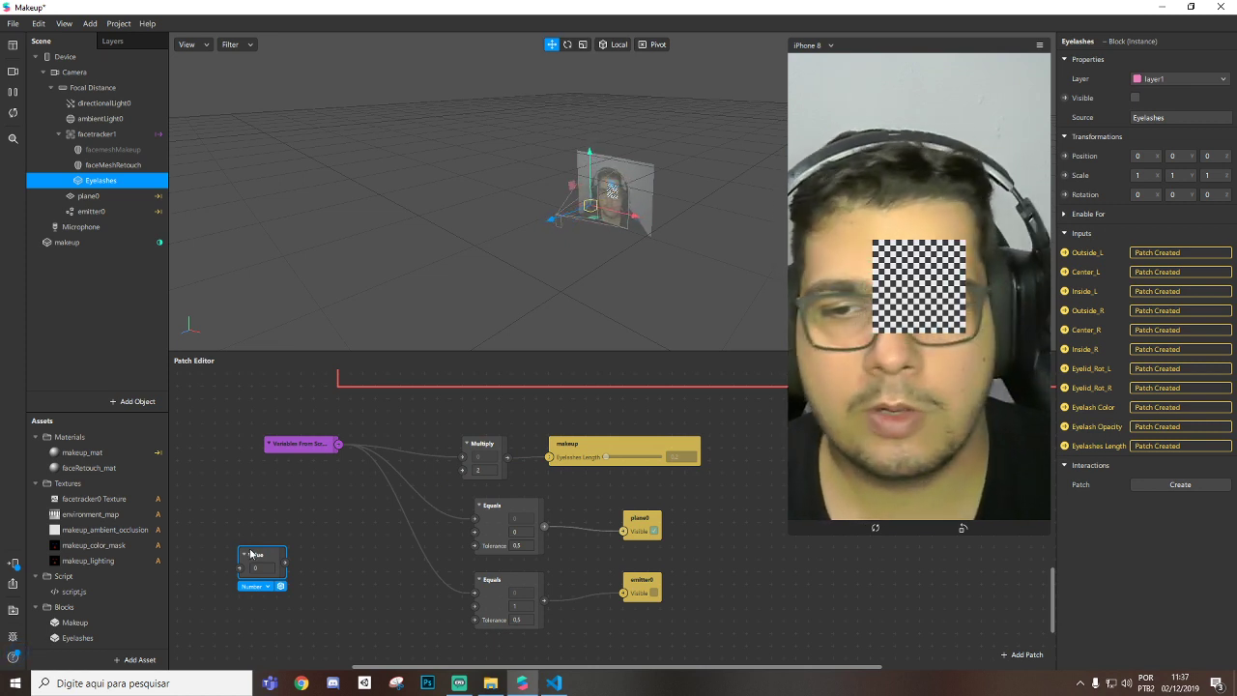
pyautogui.moveTo(250, 553); pyautogui.dragTo(299, 446)
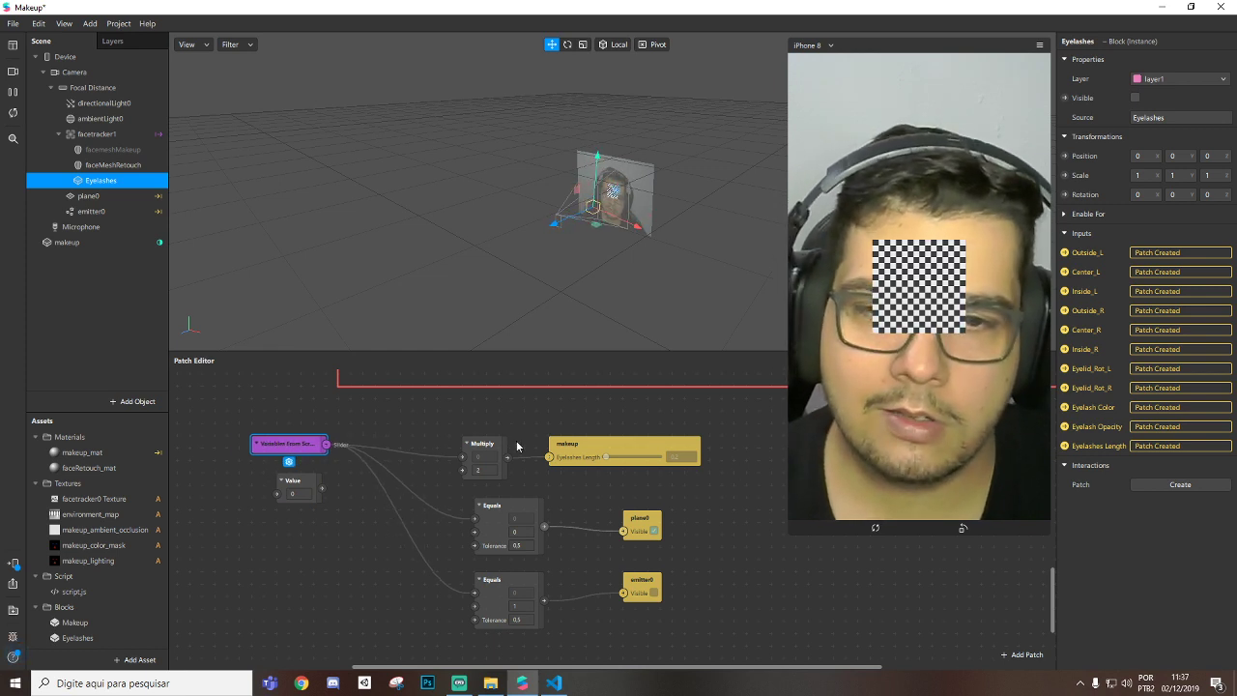
# Delete the makeup Eyelashes Length patch from the Patch Editor, keeping the makeup block in the scene
pyautogui.moveTo(594, 454); pyautogui.dragTo(606, 454)
pyautogui.click(78, 246)
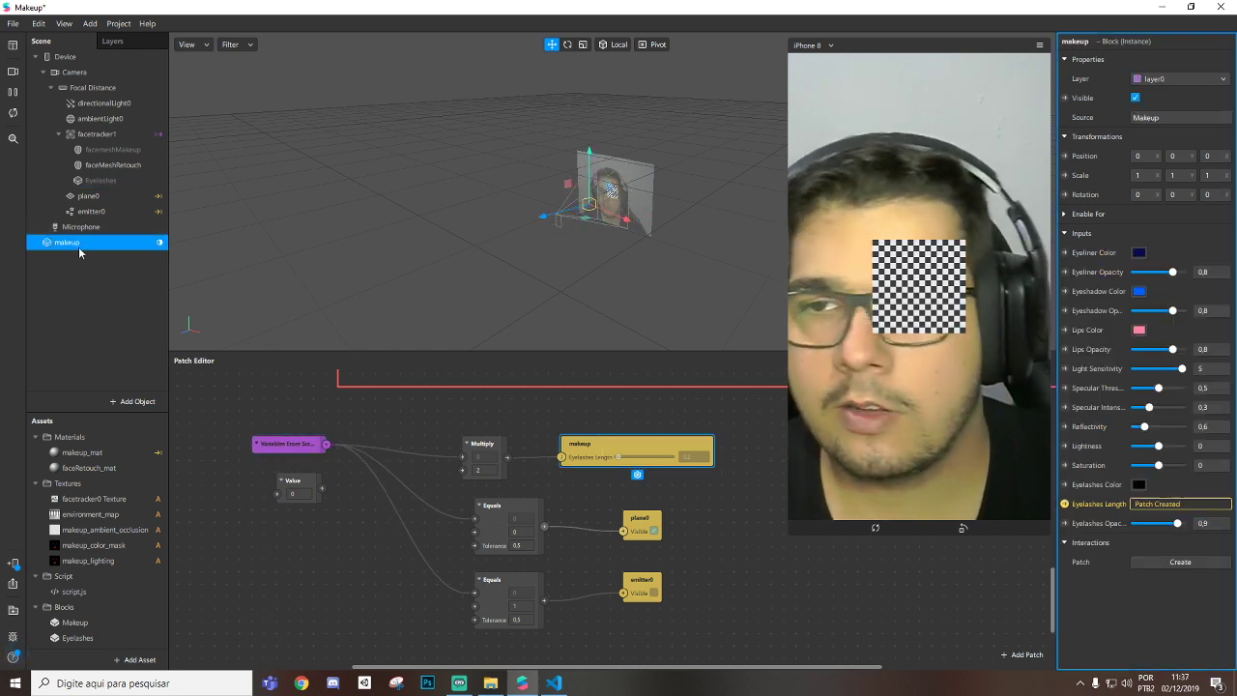
pyautogui.press('Delete')
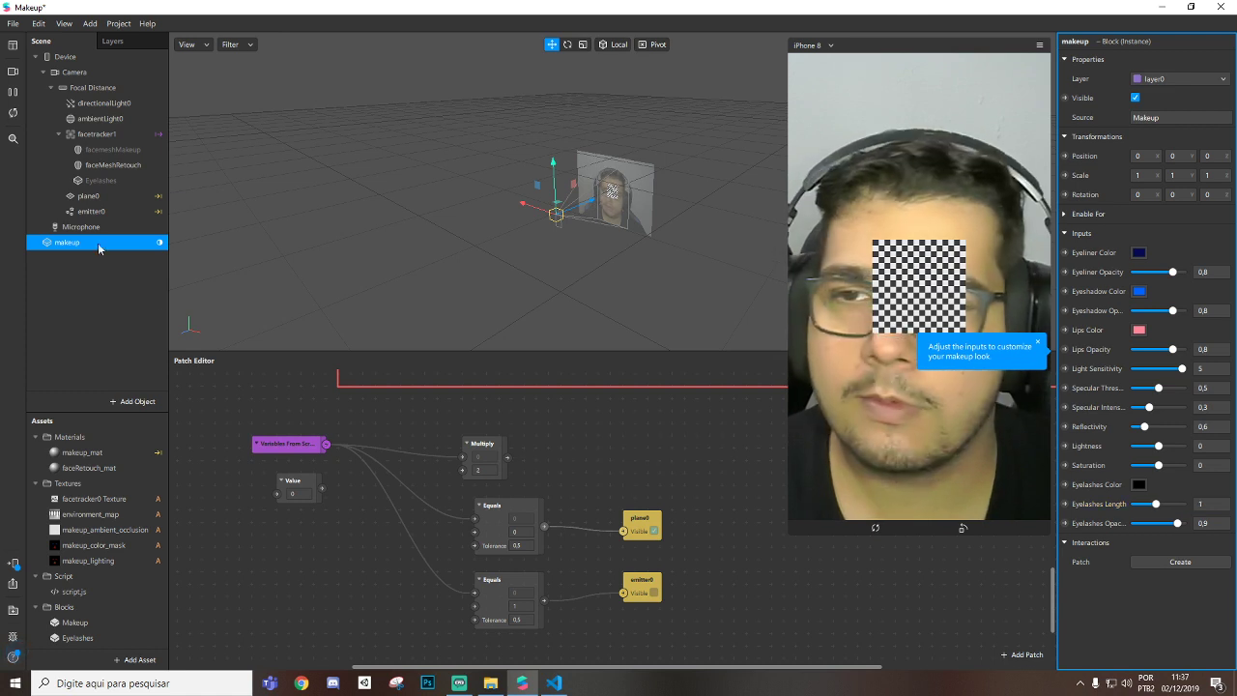
# Make the Eyelashes block visible, and try deleting it before undoing the deletion
pyautogui.click(96, 179)
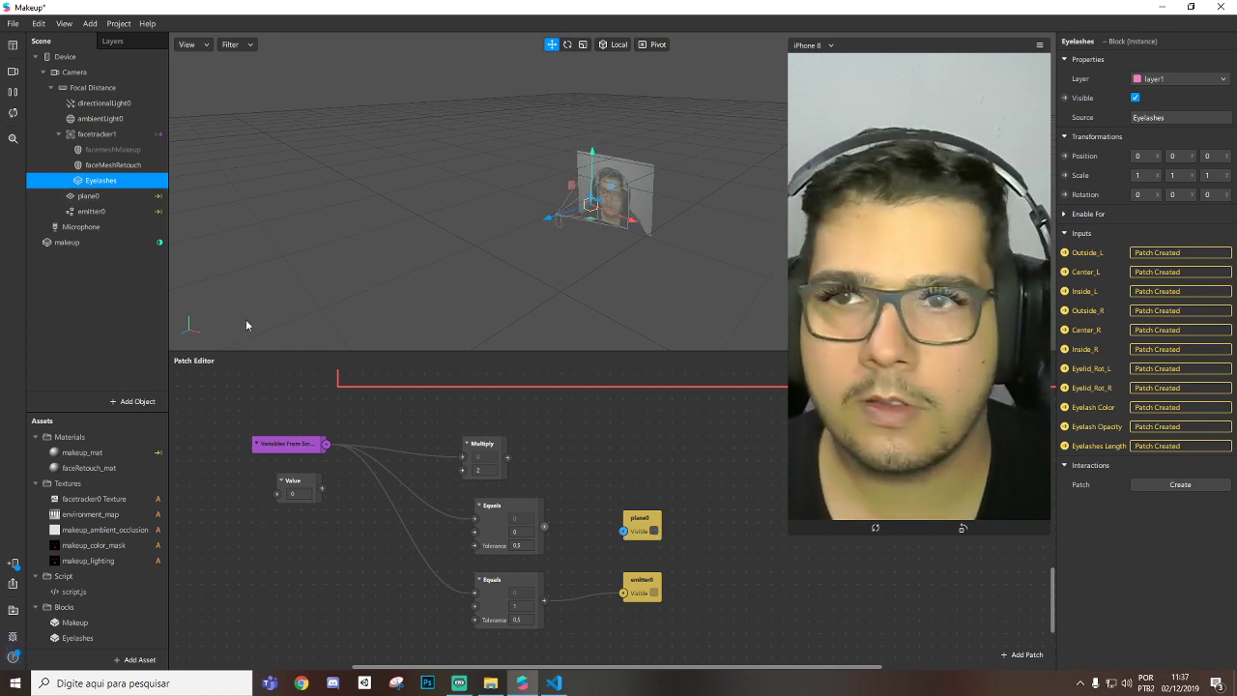
pyautogui.press('Delete')
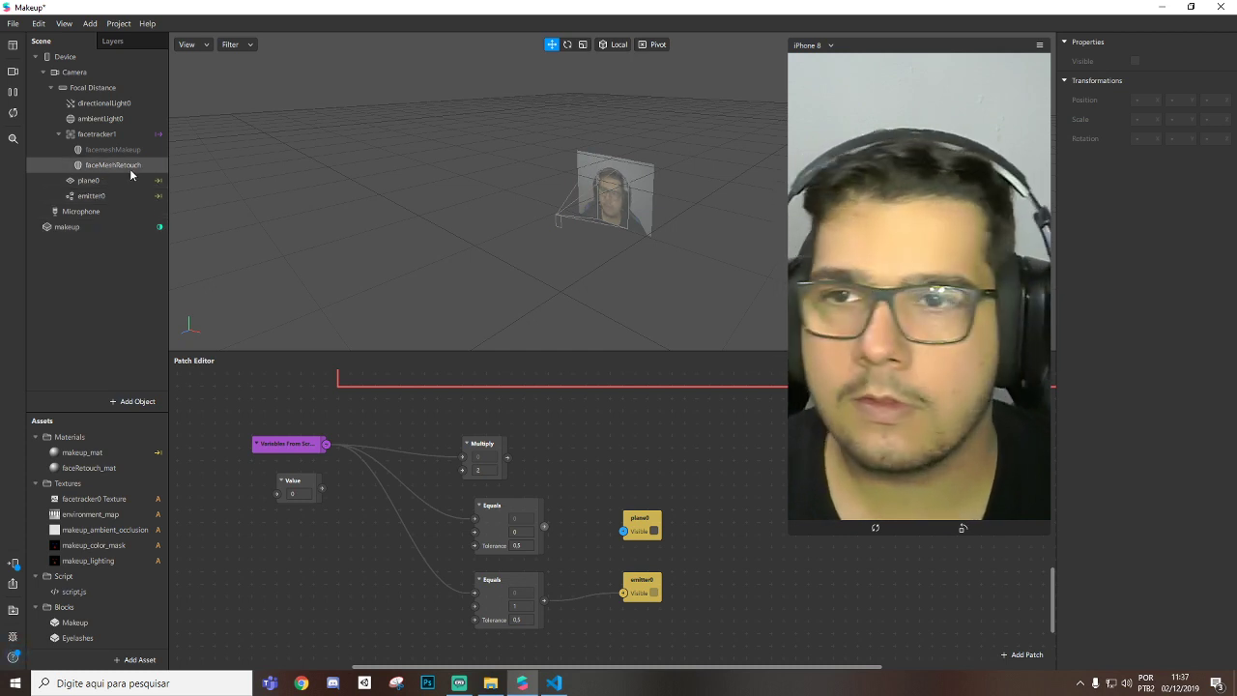
pyautogui.hotkey('ctrl', 'z')
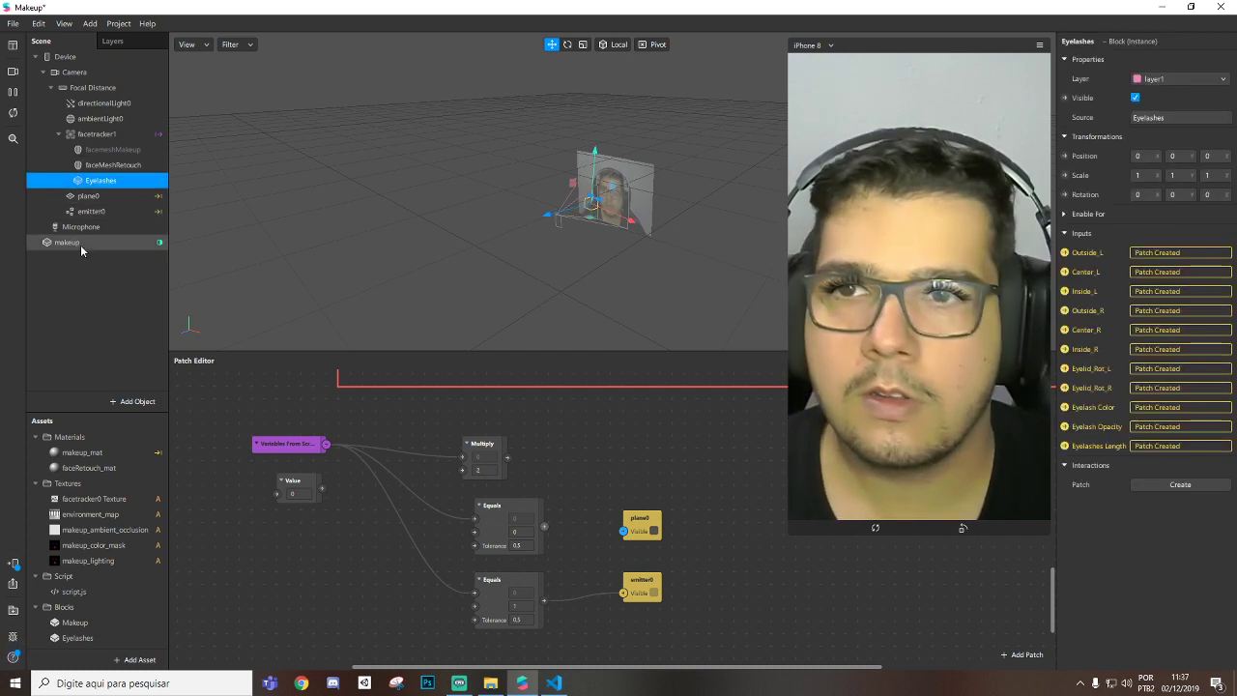
# Preview the makeup block's Eyelashes Length at 2, and create a patch for that input beside the Multiply patch
pyautogui.click(75, 242)
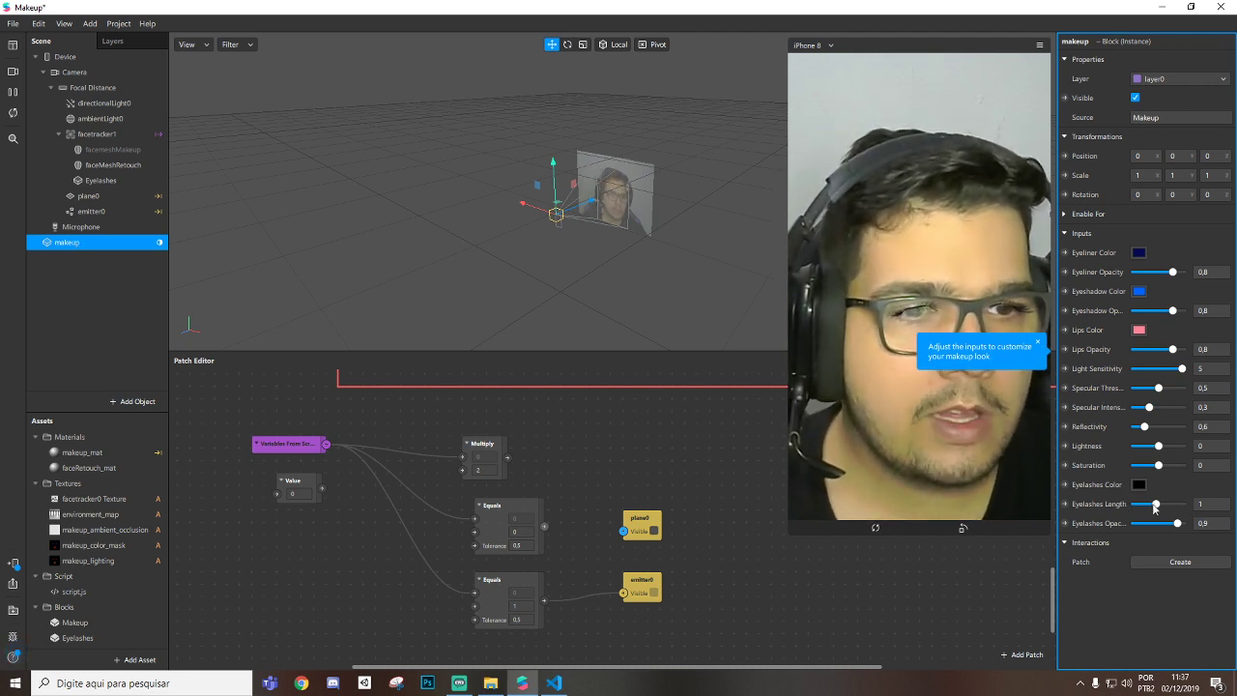
pyautogui.moveTo(1158, 505); pyautogui.dragTo(1207, 504)
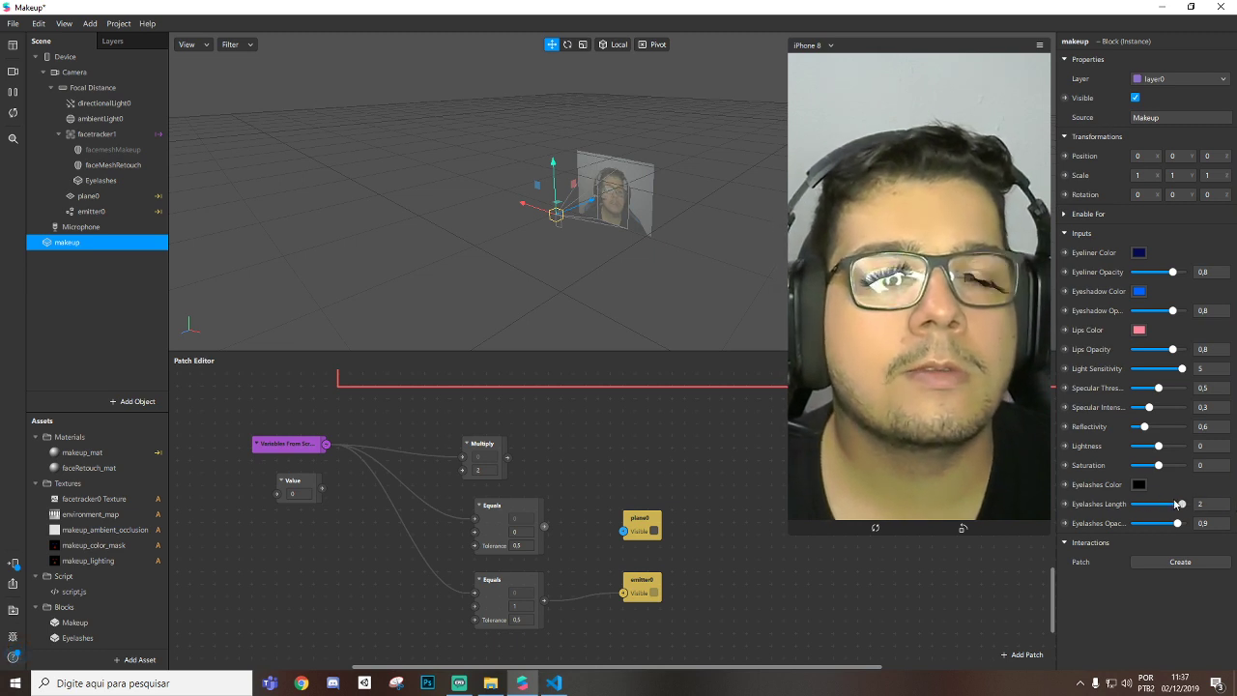
pyautogui.click(1066, 507)
pyautogui.moveTo(654, 523); pyautogui.dragTo(637, 427)
pyautogui.moveTo(501, 442); pyautogui.dragTo(485, 442)
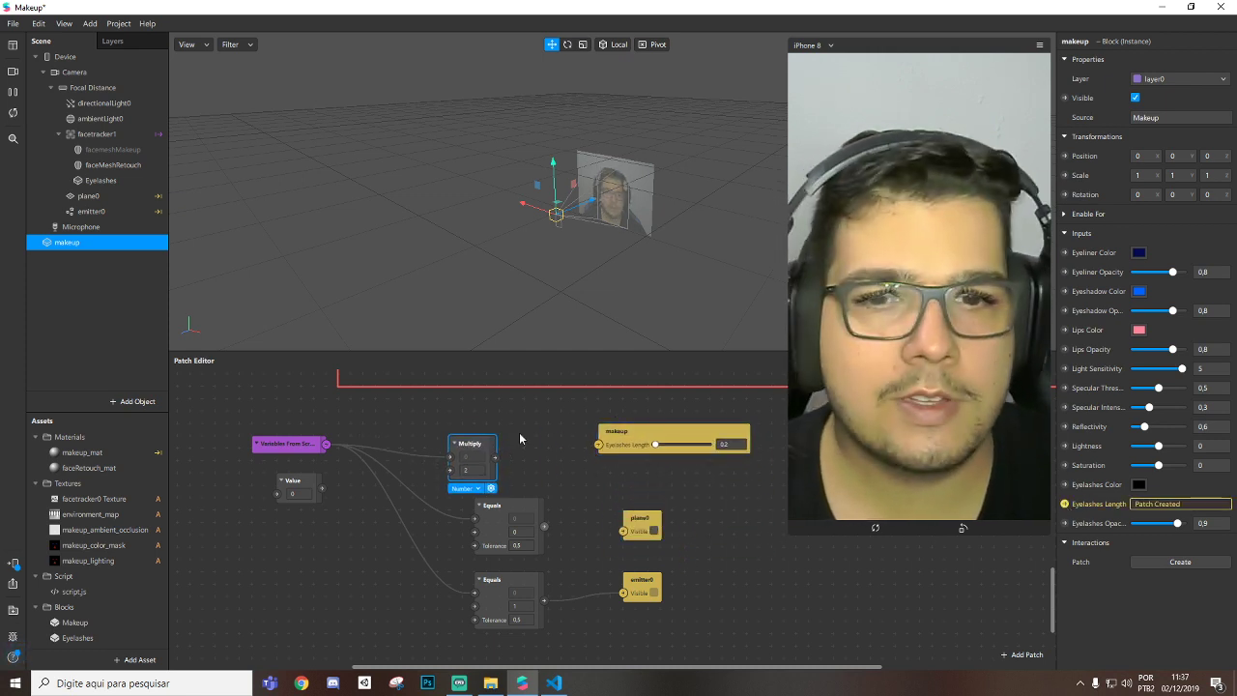
# Bring the makeup patch nearer and reposition the Multiply and Variables From Script patches in line with it
pyautogui.click(1065, 506)
pyautogui.scroll(-2, 667, 582)
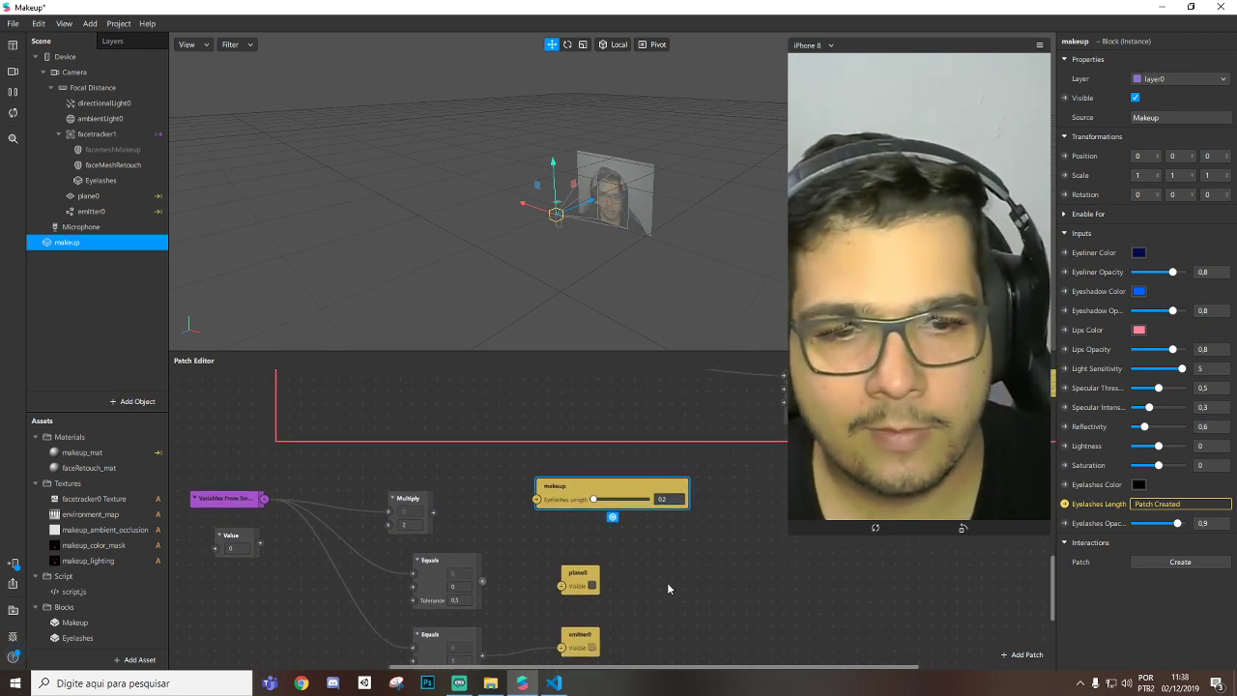
pyautogui.moveTo(705, 667); pyautogui.dragTo(629, 653)
pyautogui.scroll(1, 626, 538)
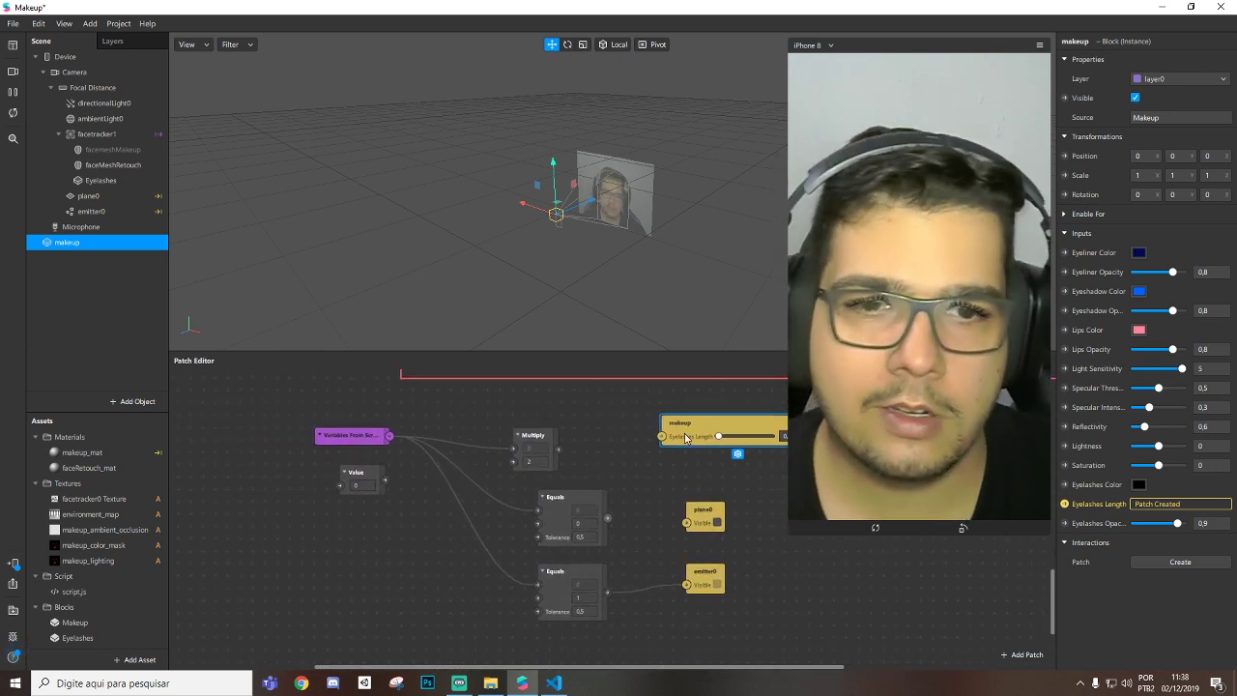
pyautogui.moveTo(685, 438); pyautogui.dragTo(624, 450)
pyautogui.moveTo(528, 437); pyautogui.dragTo(433, 426)
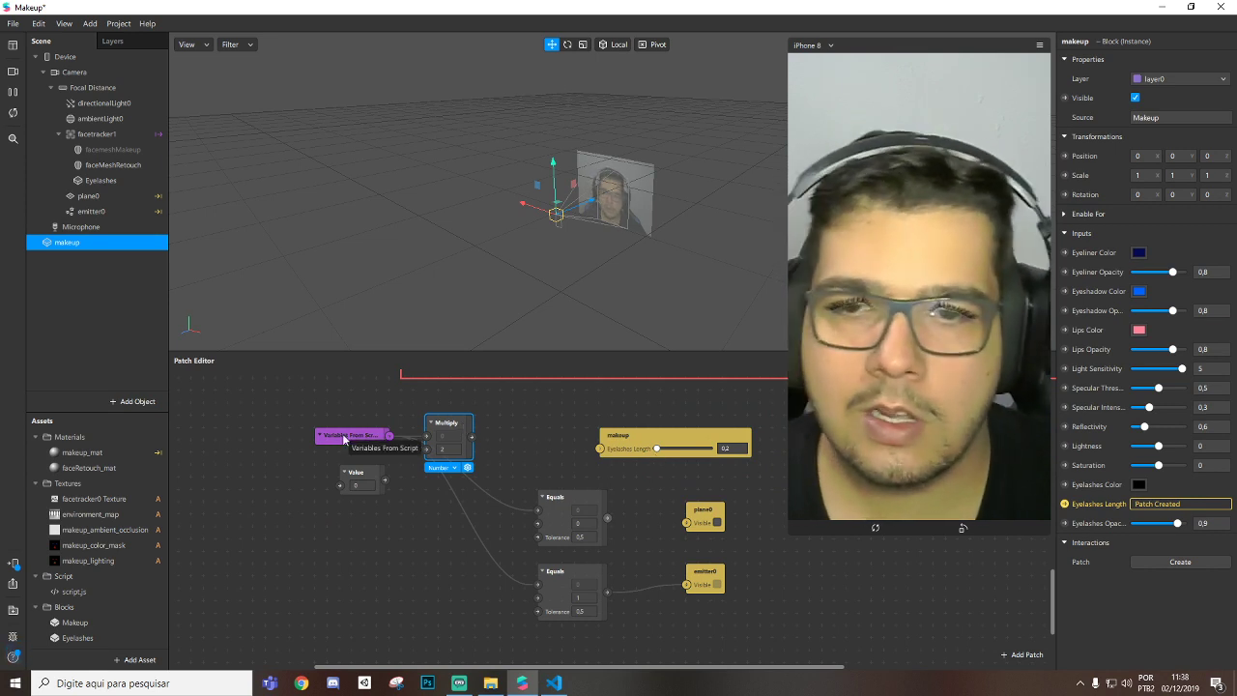
pyautogui.moveTo(344, 439); pyautogui.dragTo(323, 439)
pyautogui.moveTo(436, 436); pyautogui.dragTo(503, 422)
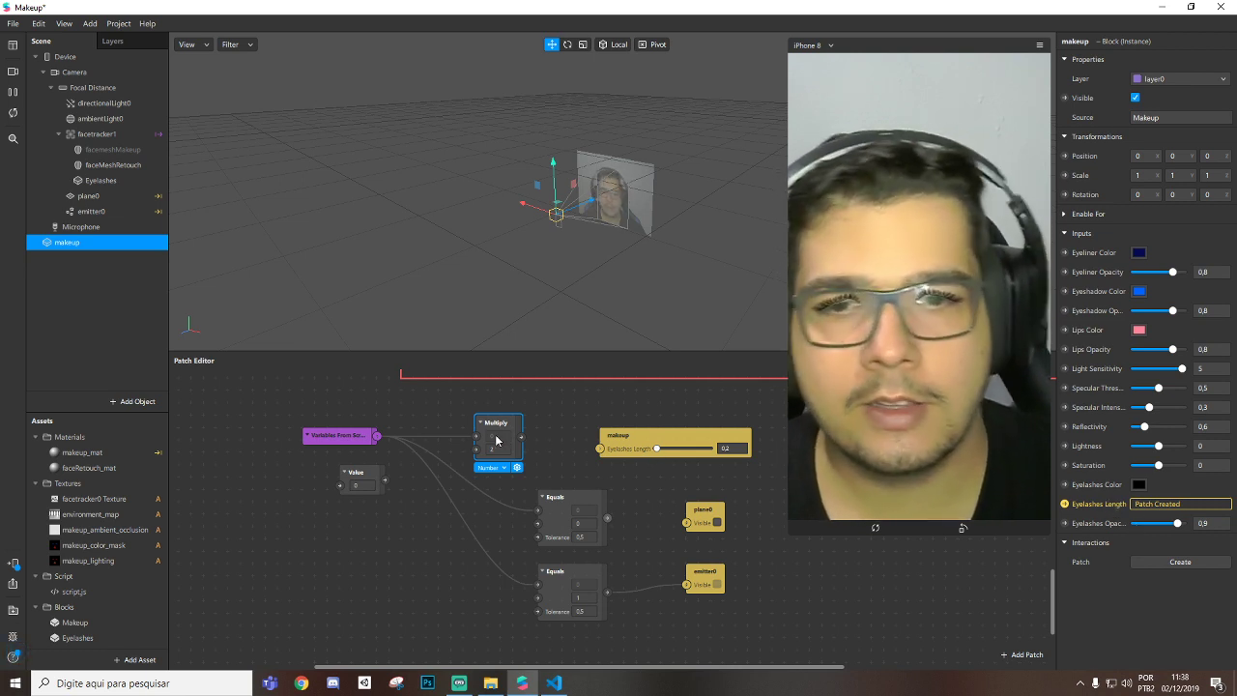
# Connect the Multiply output to makeup's Eyelashes Length input and tidy the positions of the surrounding patches
pyautogui.moveTo(520, 422); pyautogui.dragTo(537, 414)
pyautogui.moveTo(646, 433); pyautogui.dragTo(613, 425)
pyautogui.moveTo(524, 413); pyautogui.dragTo(562, 426)
pyautogui.moveTo(339, 437); pyautogui.dragTo(349, 423)
pyautogui.moveTo(355, 473); pyautogui.dragTo(329, 472)
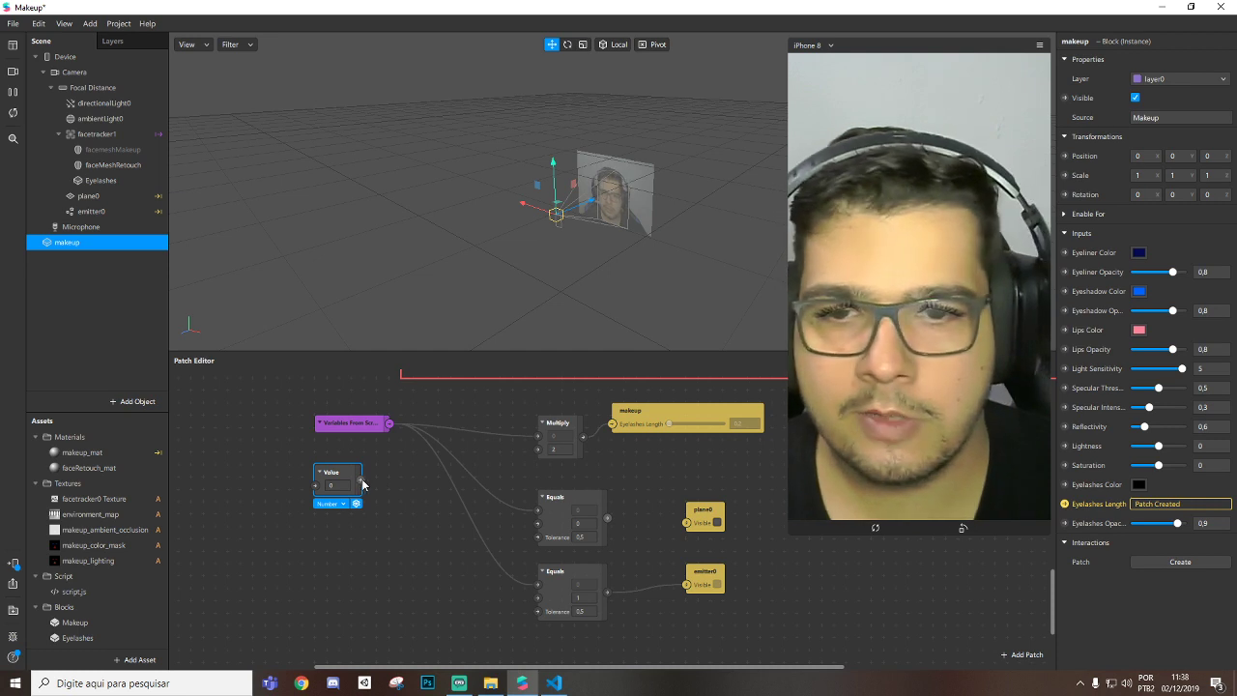
# Connect the Value patch to Multiply's first input in place of the script variable, and set its value to 0,2
pyautogui.moveTo(360, 480); pyautogui.dragTo(538, 436)
pyautogui.moveTo(344, 486); pyautogui.dragTo(367, 488)
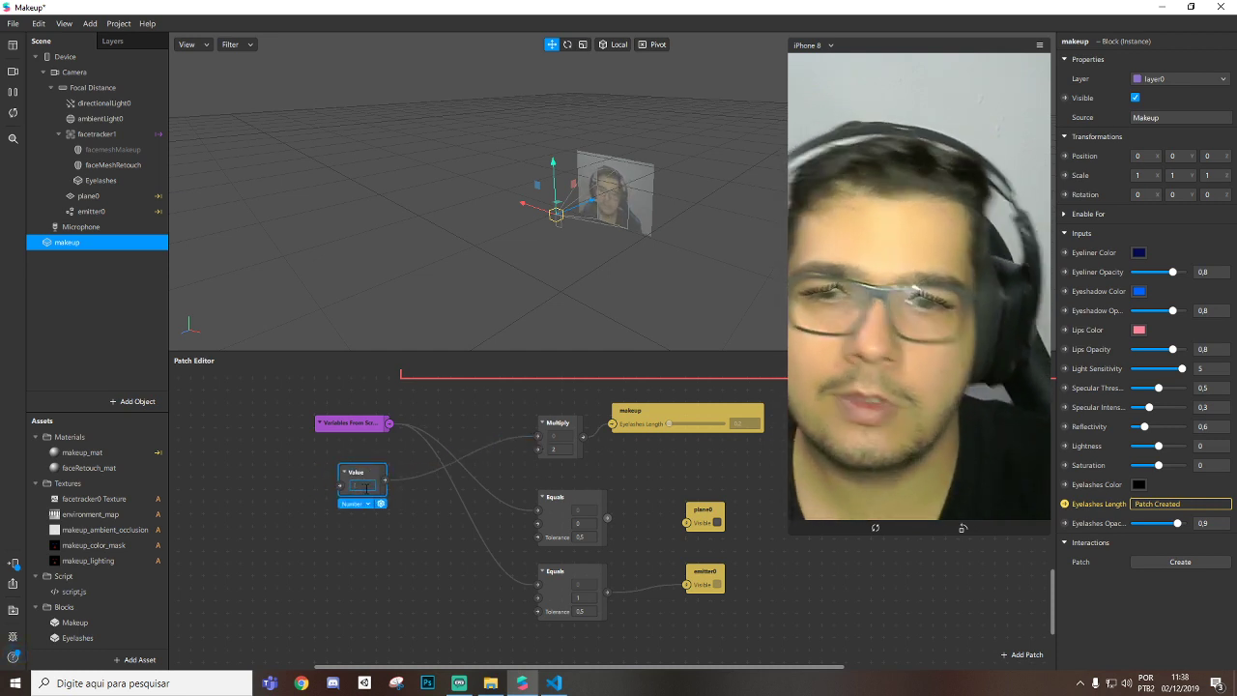
pyautogui.write('.2')
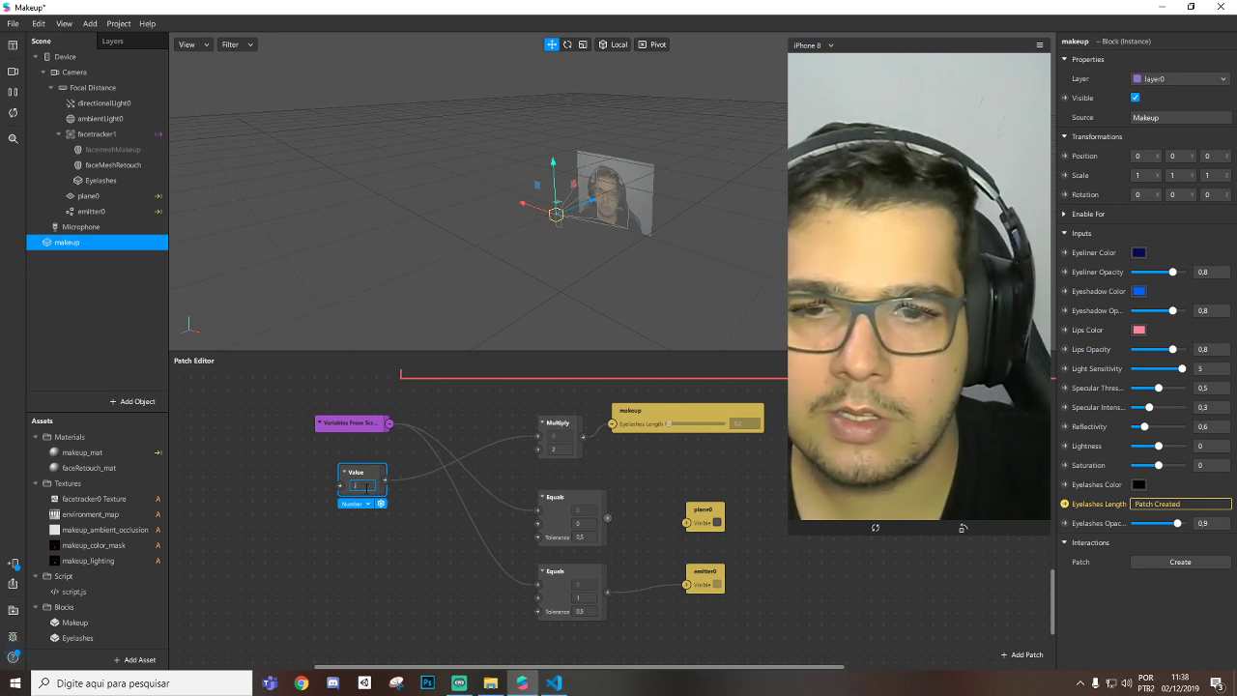
pyautogui.press('BackSpace')
pyautogui.press('BackSpace')
pyautogui.write('0,2')
pyautogui.press('Return')
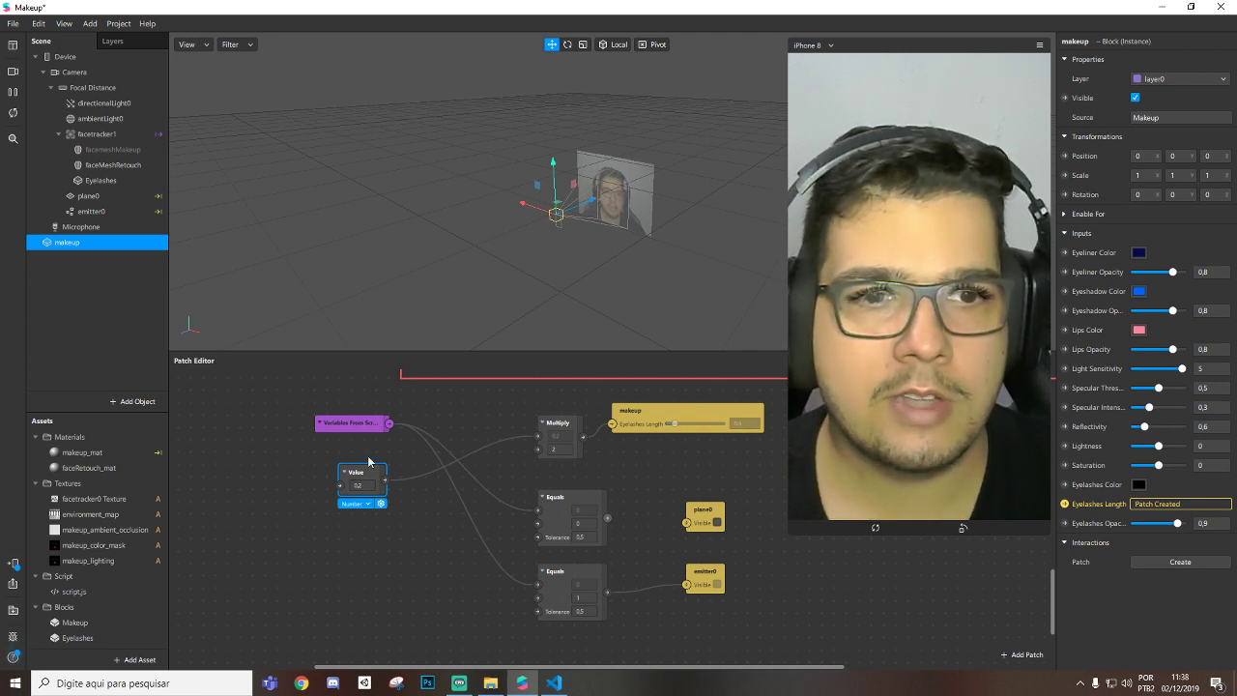
# Test the eyelash length by setting the Value patch to 0,5 and to 1
pyautogui.press('BackSpace')
pyautogui.write('5')
pyautogui.press('Return')
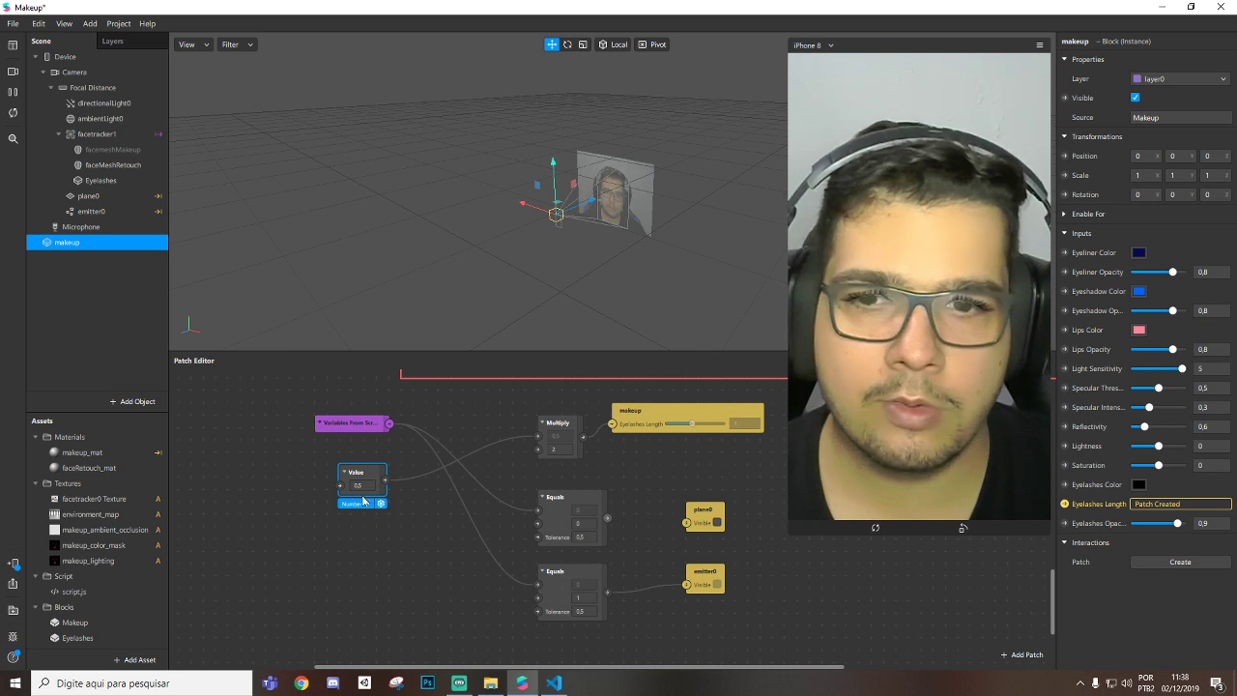
pyautogui.write('1')
pyautogui.press('Return')
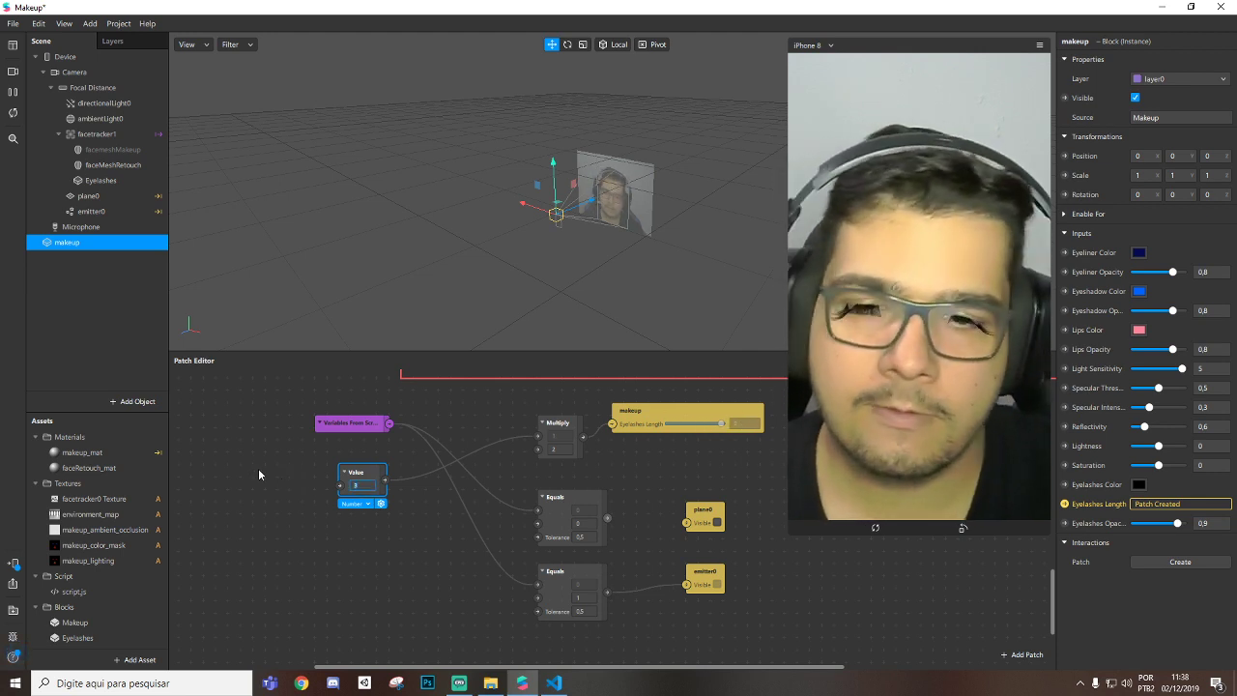
pyautogui.doubleClick(356, 485)
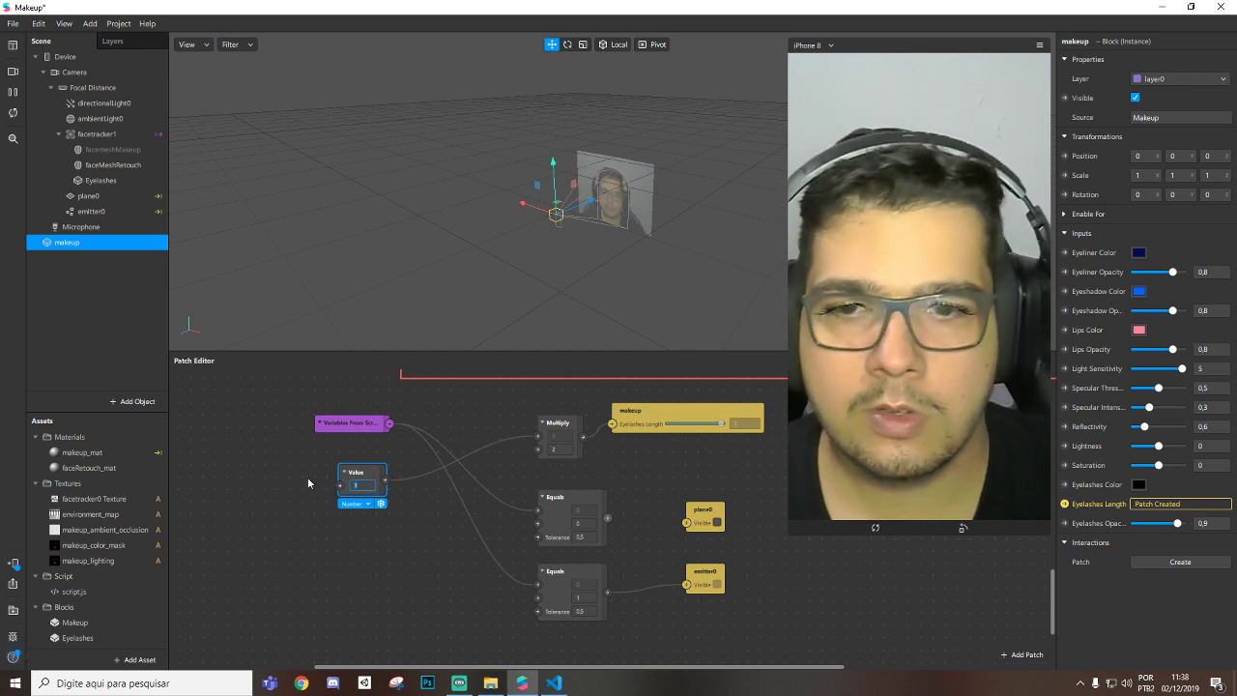
# Test the eyelash length by setting the Value patch to 0,5 and to 0,1, shifting the patch slightly aside
pyautogui.write('0,5')
pyautogui.press('Return')
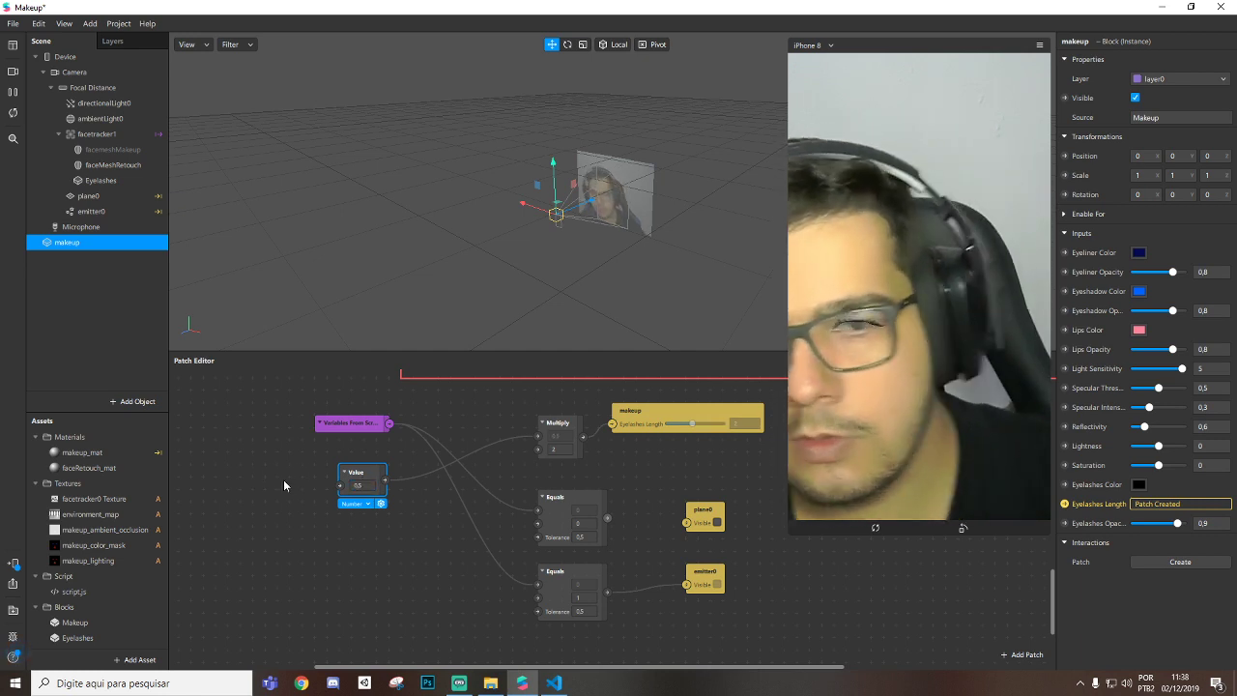
pyautogui.moveTo(349, 476); pyautogui.dragTo(386, 476)
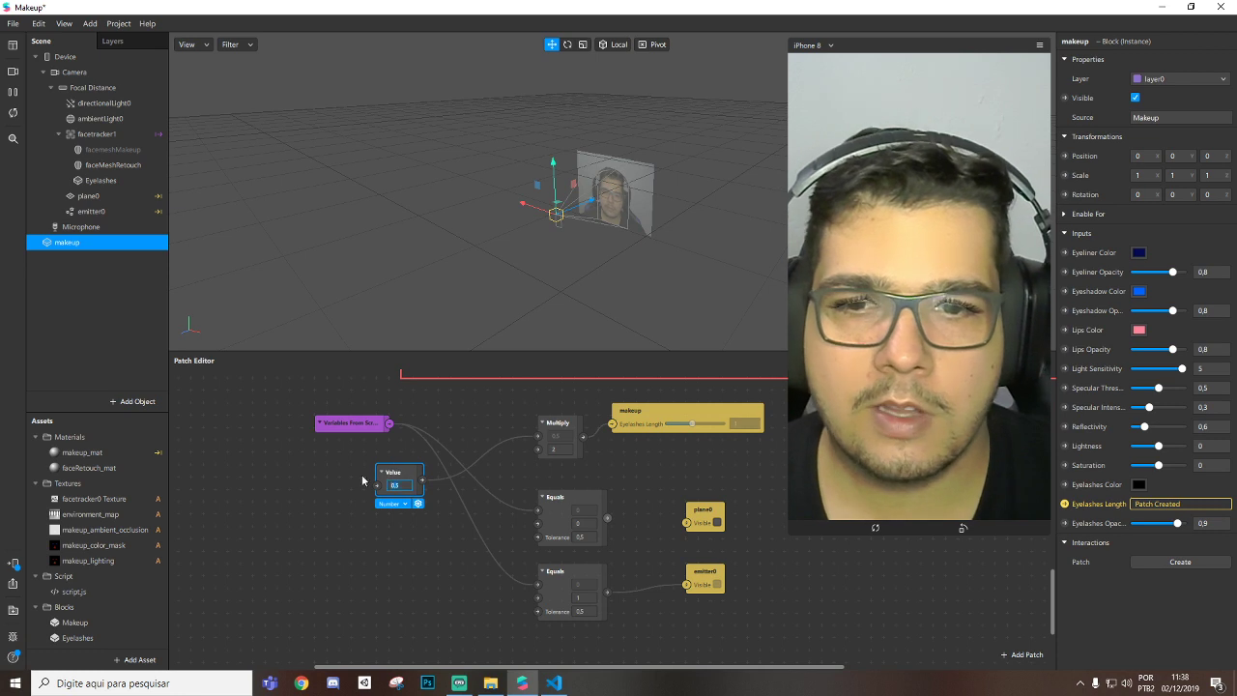
pyautogui.write('0,1')
pyautogui.press('Return')
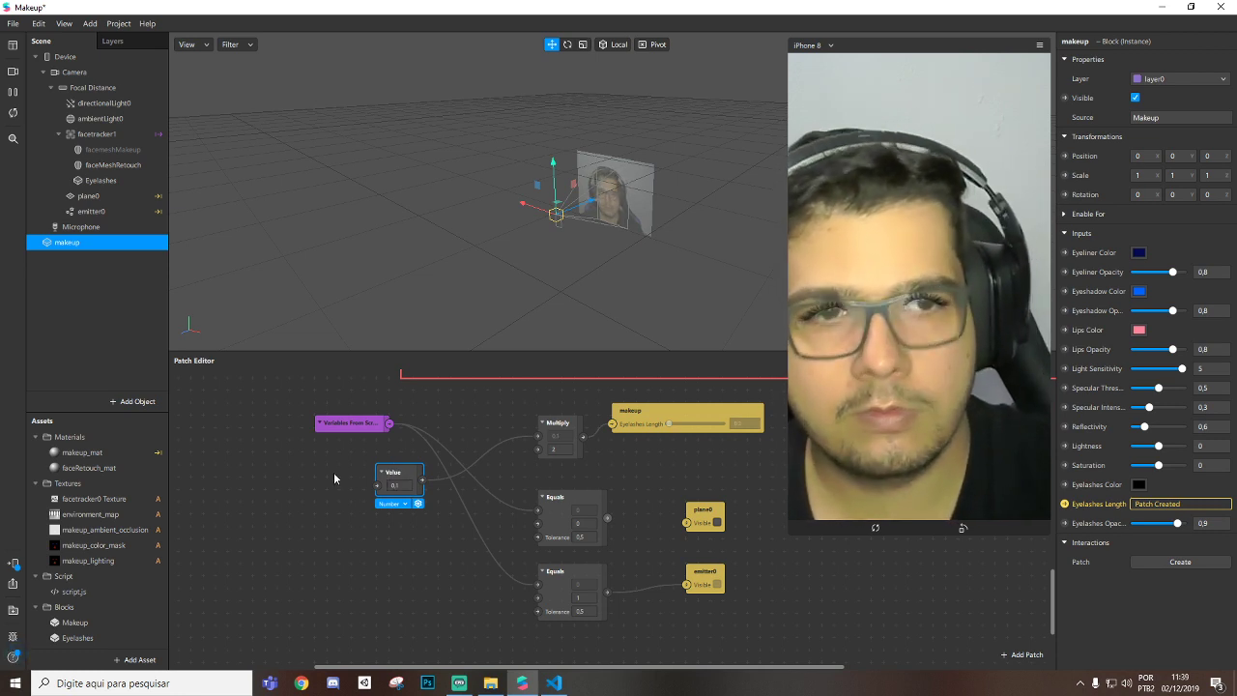
pyautogui.moveTo(705, 412); pyautogui.dragTo(704, 423)
pyautogui.moveTo(392, 480)
pyautogui.mouseDown(button='middle')
pyautogui.moveTo(407, 485)
pyautogui.moveTo(383, 473)
pyautogui.mouseUp(button='middle')
pyautogui.click(384, 476)
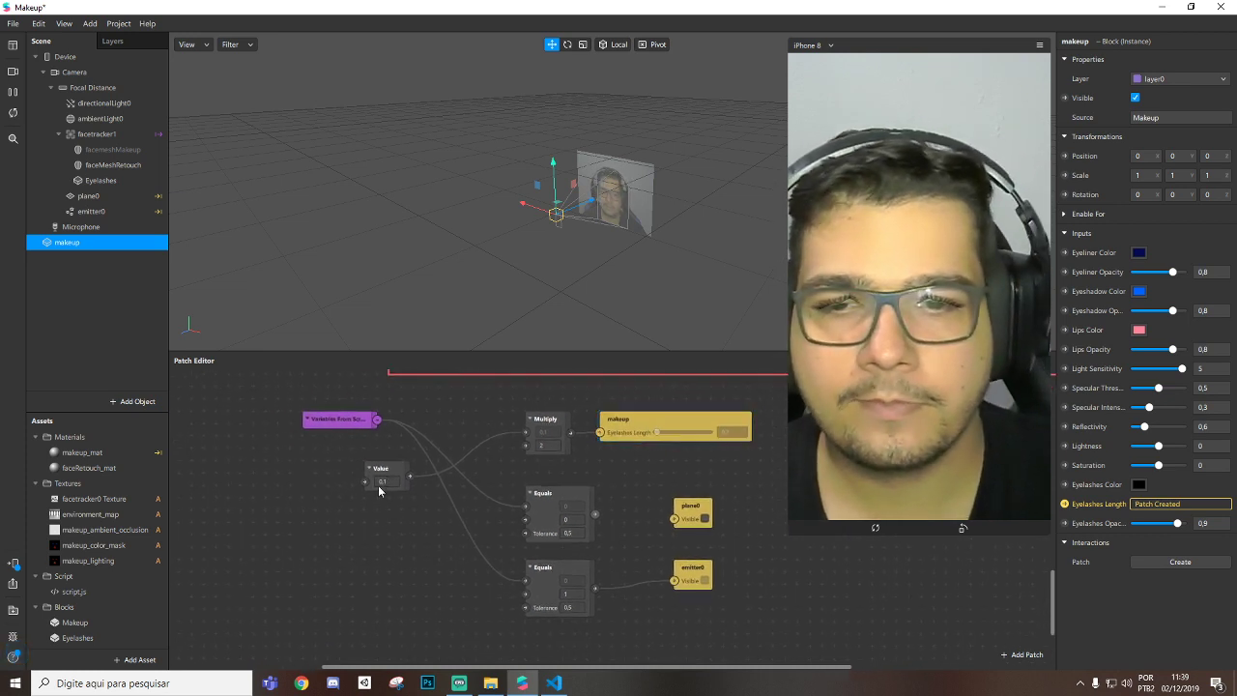
# Reconnect the Variables From Script output to Multiply's first input and move the Value patch below, out of the way
pyautogui.moveTo(383, 476); pyautogui.dragTo(344, 461)
pyautogui.moveTo(379, 420); pyautogui.dragTo(522, 434)
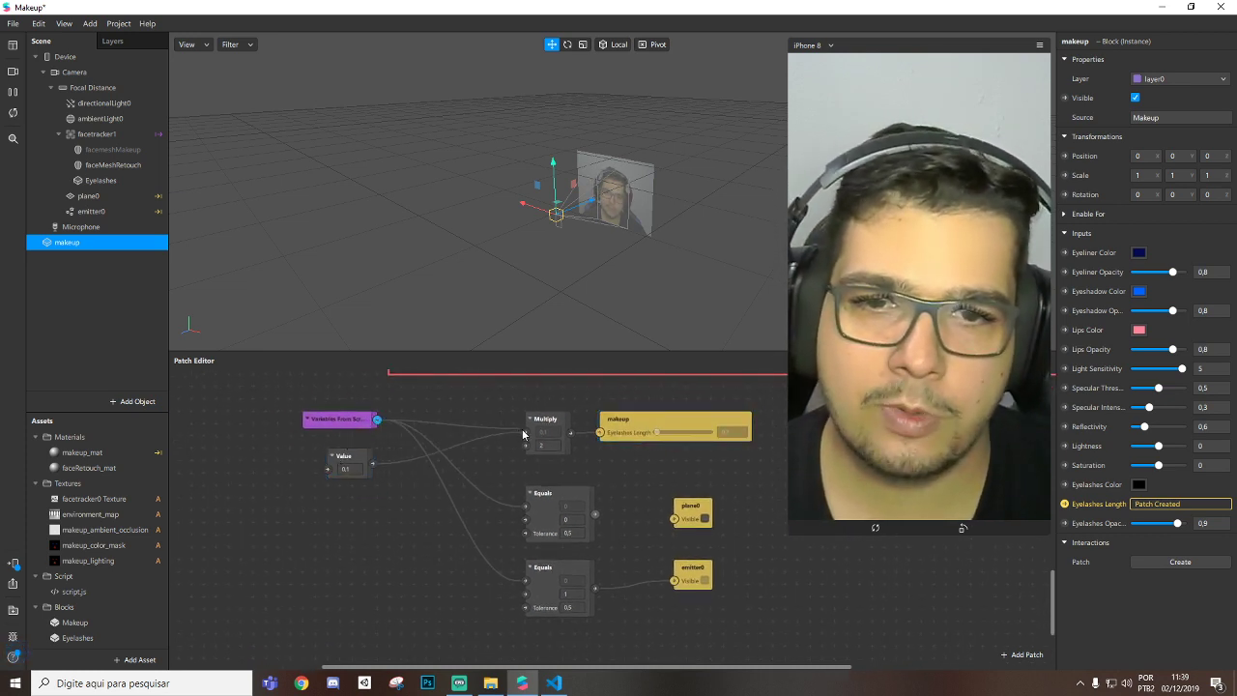
pyautogui.moveTo(343, 456); pyautogui.dragTo(232, 567)
pyautogui.moveTo(561, 497)
pyautogui.mouseDown()
pyautogui.moveTo(534, 495)
pyautogui.moveTo(575, 510)
pyautogui.mouseUp()
pyautogui.moveTo(551, 586)
pyautogui.mouseDown()
pyautogui.moveTo(543, 610)
pyautogui.moveTo(547, 586)
pyautogui.mouseUp()
pyautogui.moveTo(237, 572); pyautogui.dragTo(336, 543)
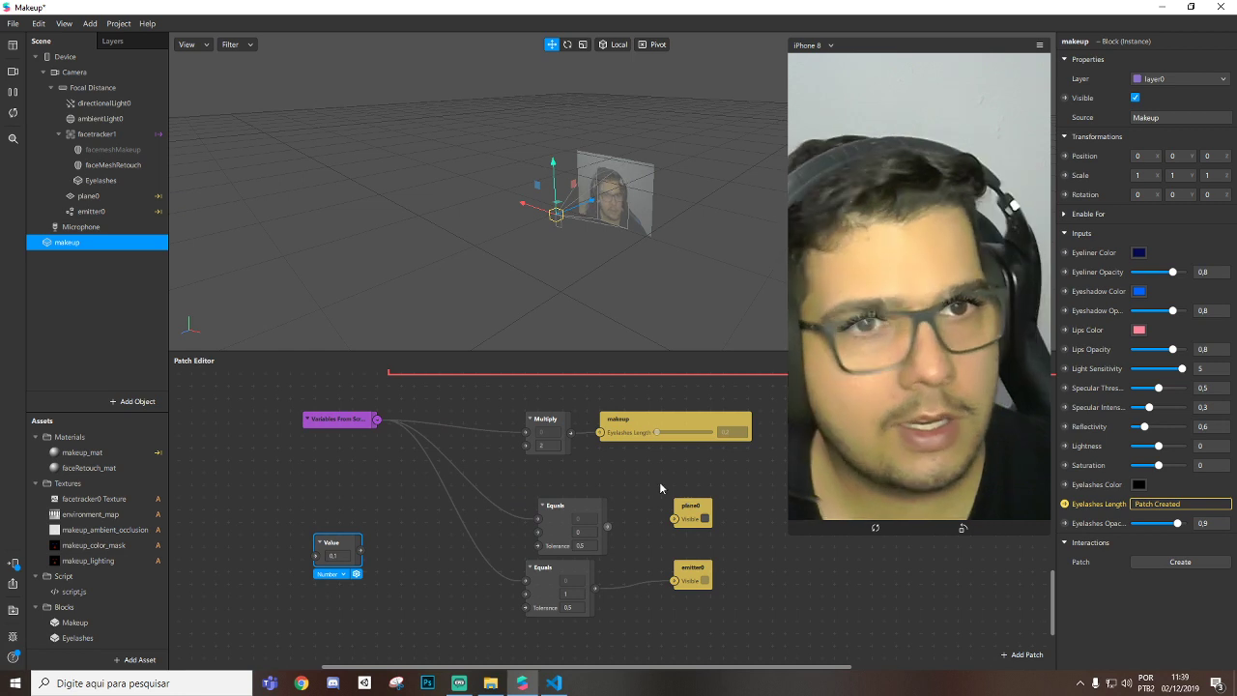
# Put the upper Equals patch back in place, connect its output to plane0's Visible input, and reposition the emitter0 patch
pyautogui.moveTo(592, 518); pyautogui.dragTo(576, 501)
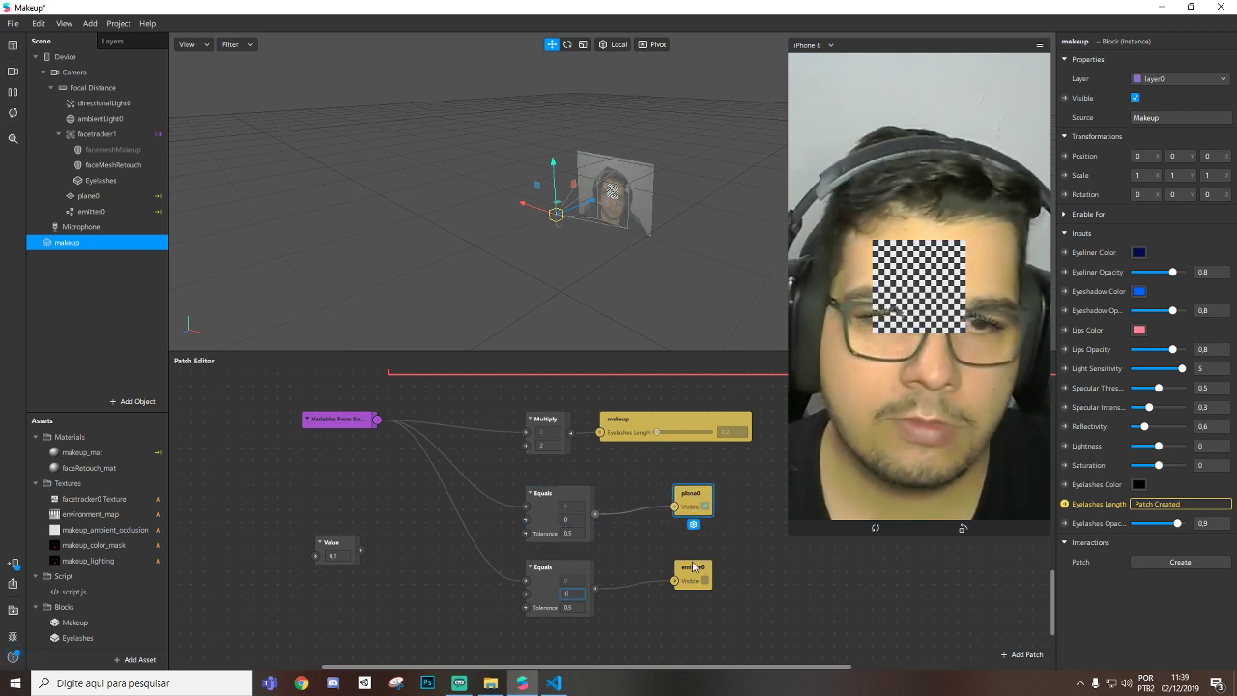
pyautogui.moveTo(693, 567); pyautogui.dragTo(682, 576)
pyautogui.click(98, 215)
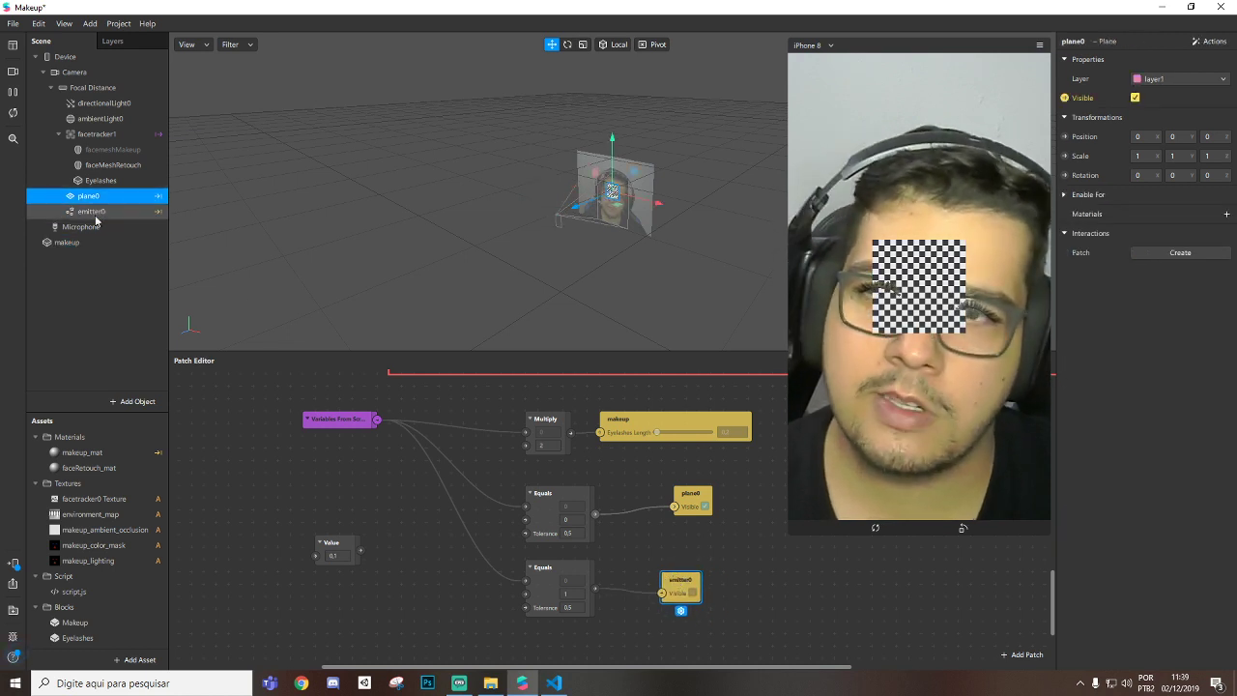
pyautogui.click(564, 506)
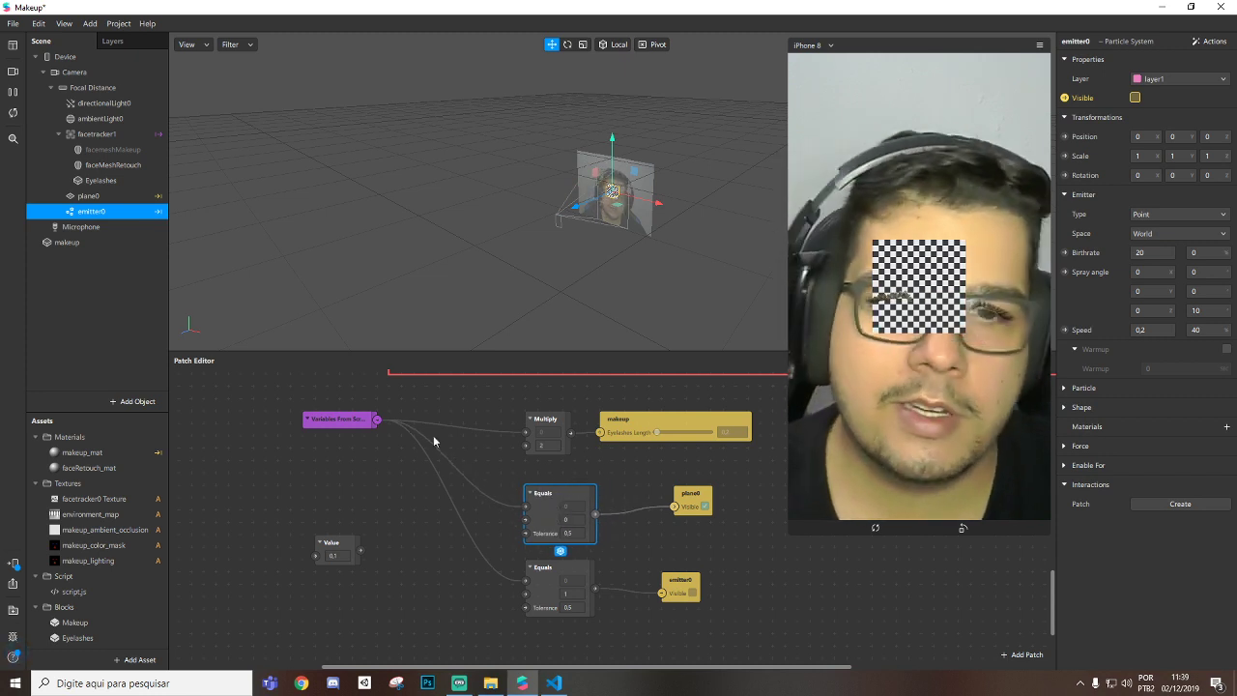
# Try out an Equals Exactly patch fed by the script variable, placed beside the Equals patches, and delete it again
pyautogui.rightClick(402, 496)
pyautogui.write('equal')
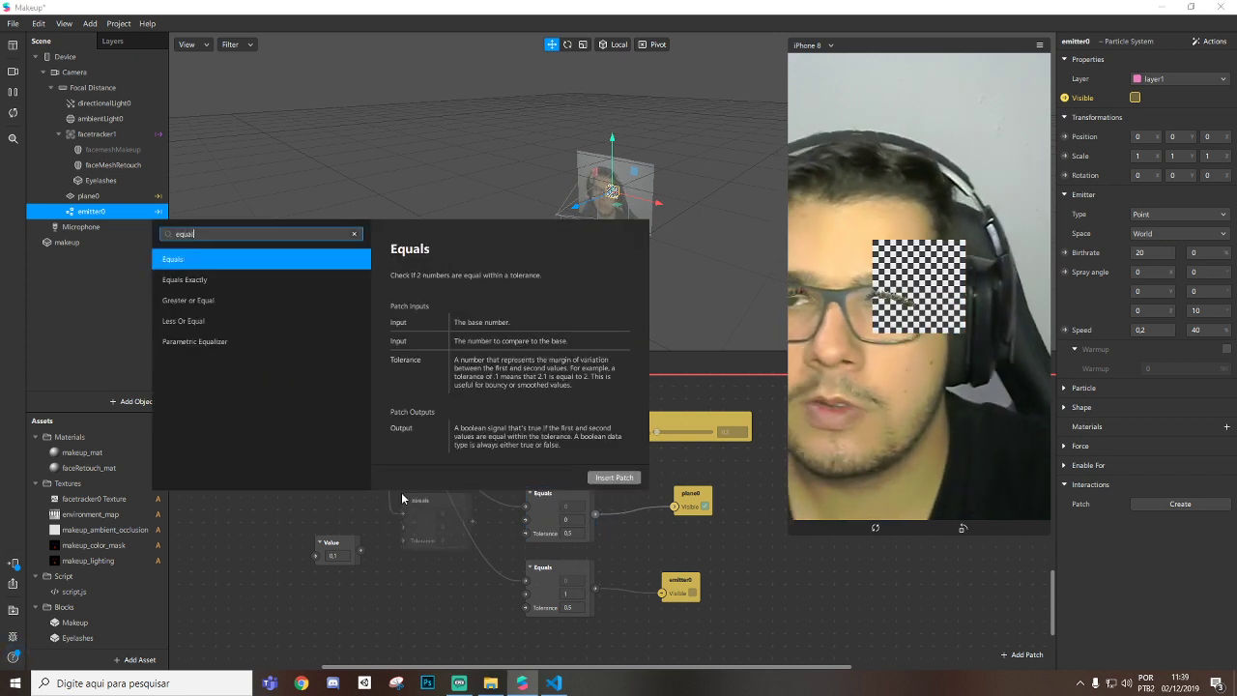
pyautogui.press('Down')
pyautogui.press('Return')
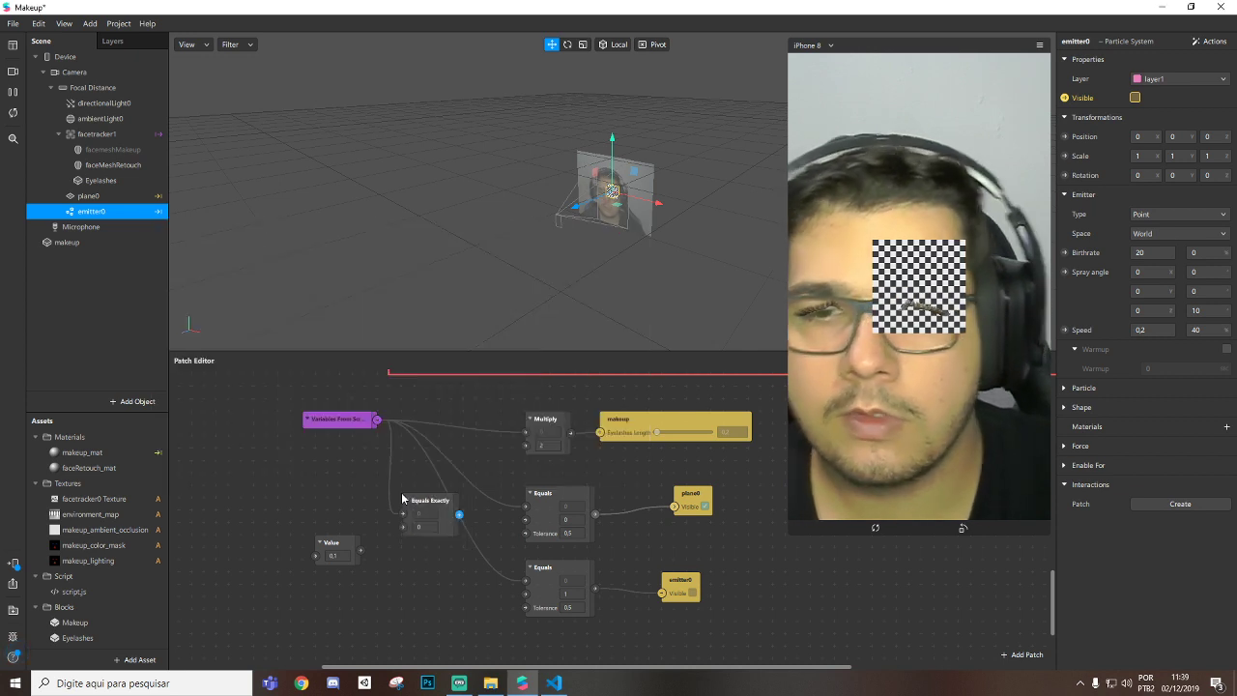
pyautogui.moveTo(401, 492); pyautogui.dragTo(458, 494)
pyautogui.moveTo(533, 494); pyautogui.dragTo(624, 512)
pyautogui.moveTo(430, 495)
pyautogui.mouseDown()
pyautogui.moveTo(401, 506)
pyautogui.moveTo(412, 507)
pyautogui.mouseUp()
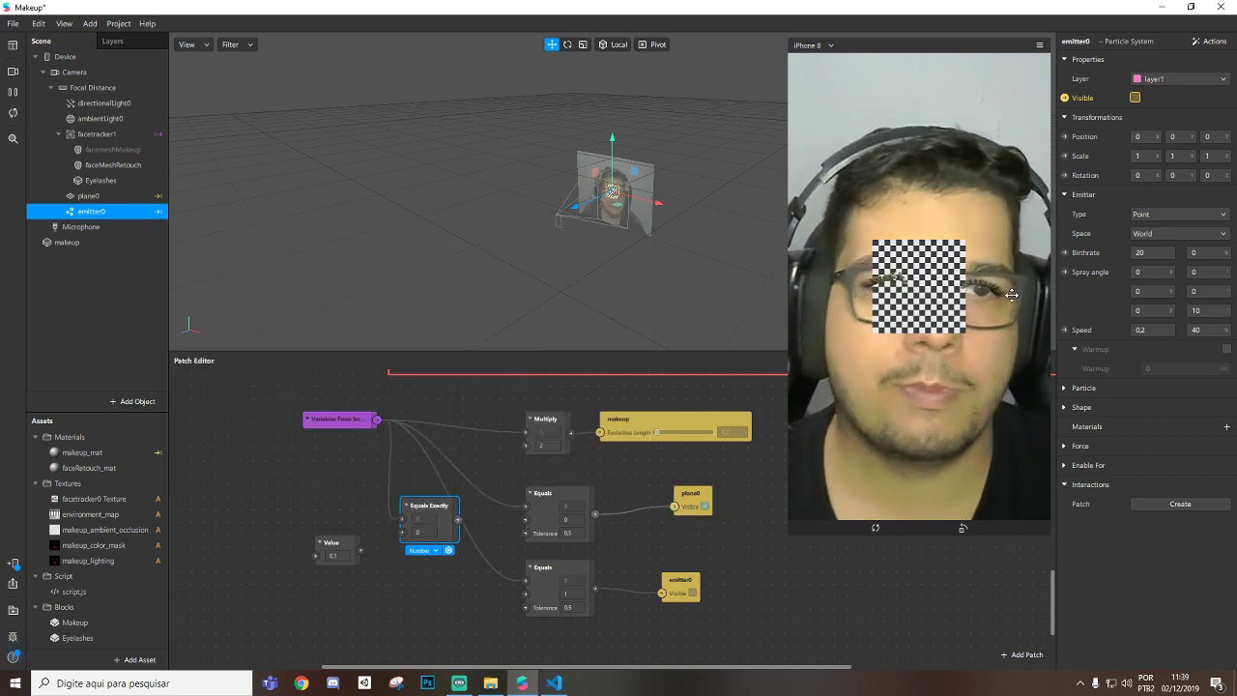
pyautogui.moveTo(438, 503); pyautogui.dragTo(470, 508)
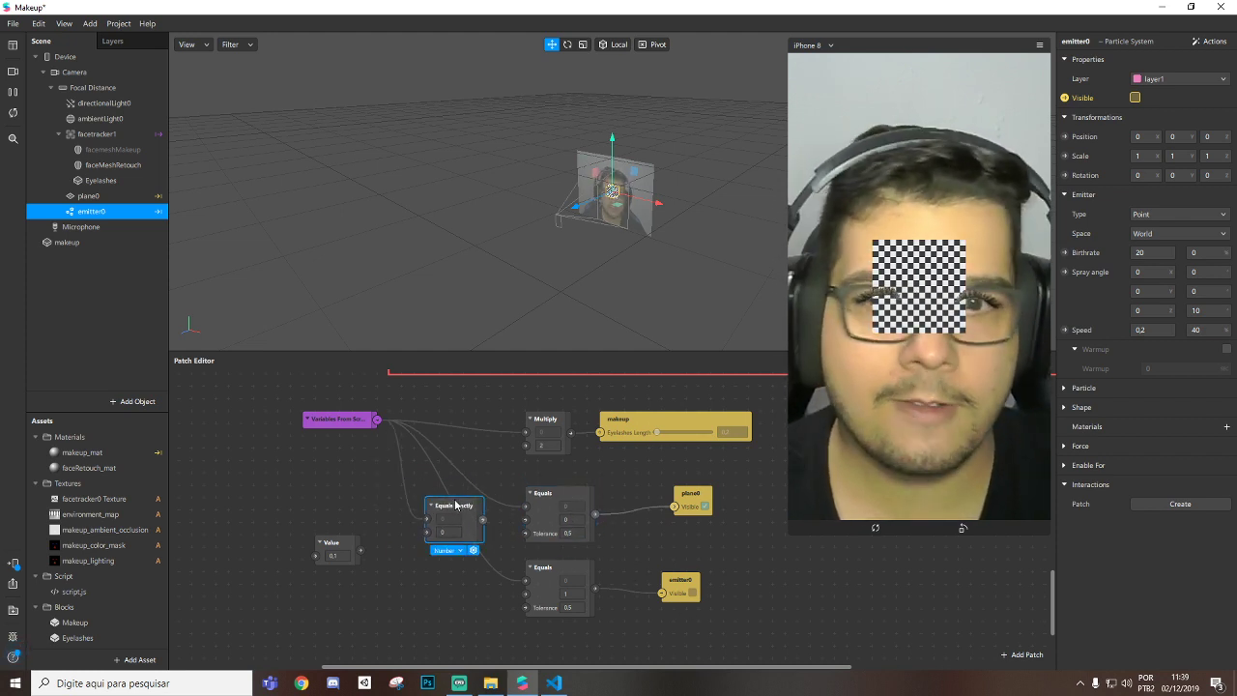
pyautogui.moveTo(455, 504); pyautogui.dragTo(442, 480)
pyautogui.press('Delete')
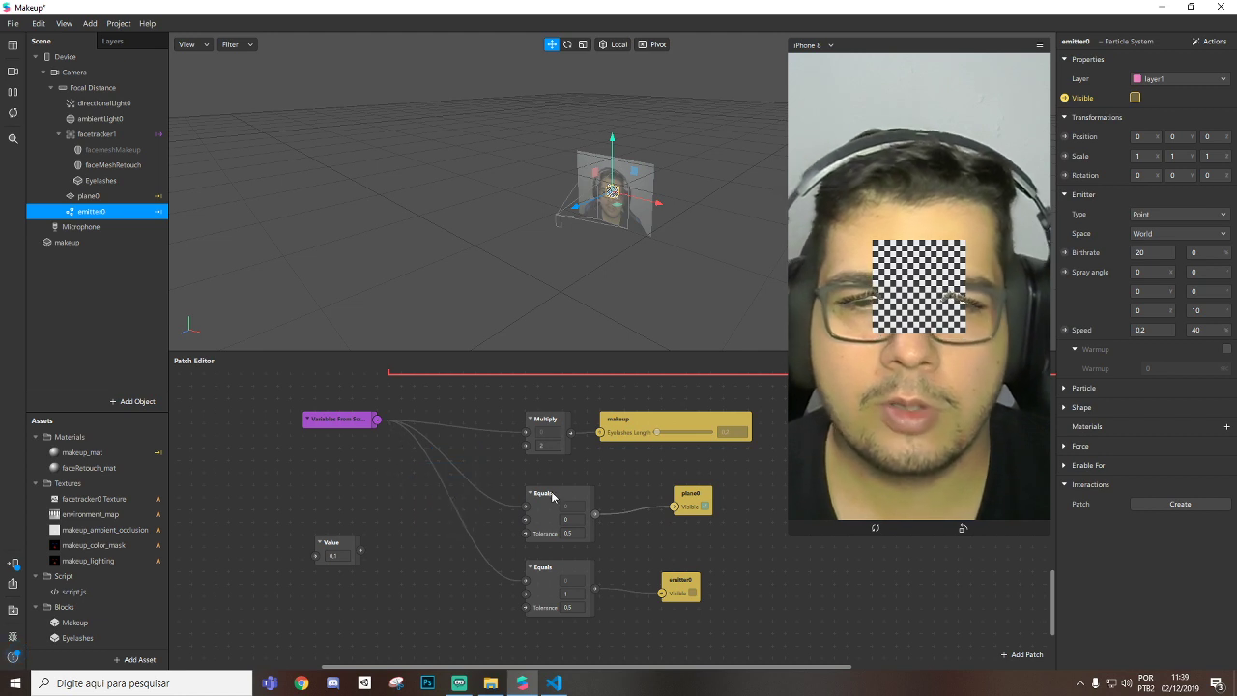
# Connect the Value patch to the first input of both Equals patches in place of the script variable
pyautogui.moveTo(583, 538); pyautogui.dragTo(569, 486)
pyautogui.click(568, 534)
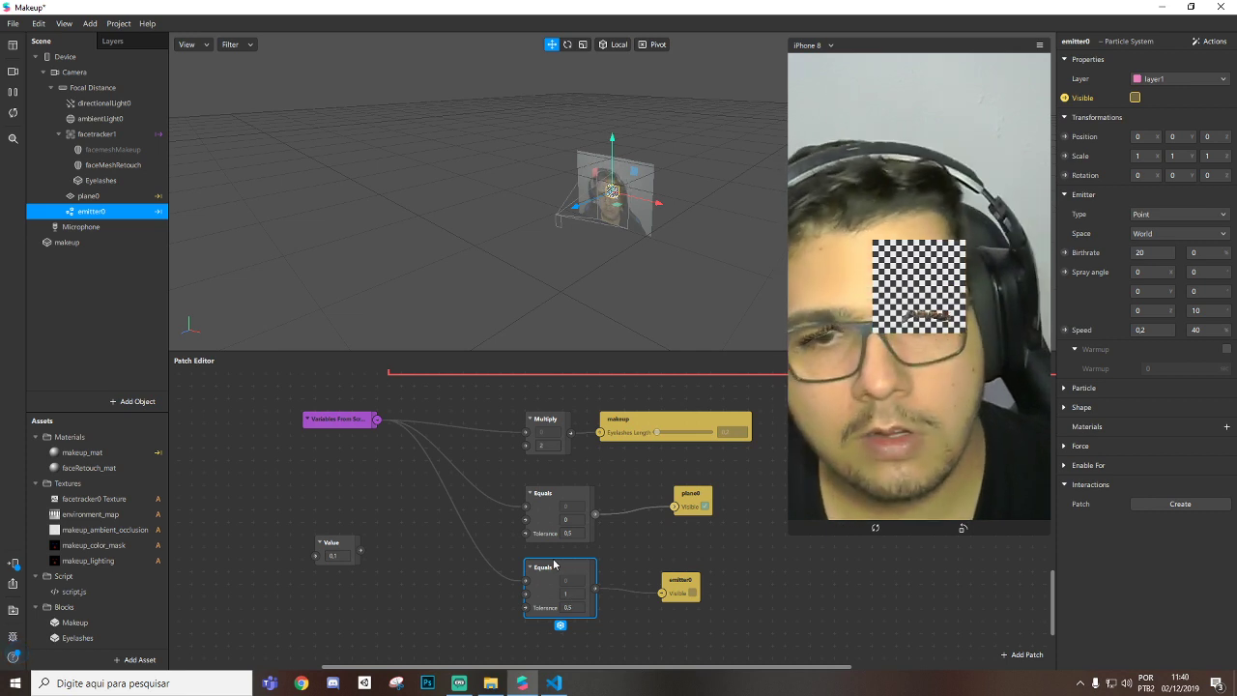
pyautogui.click(544, 505)
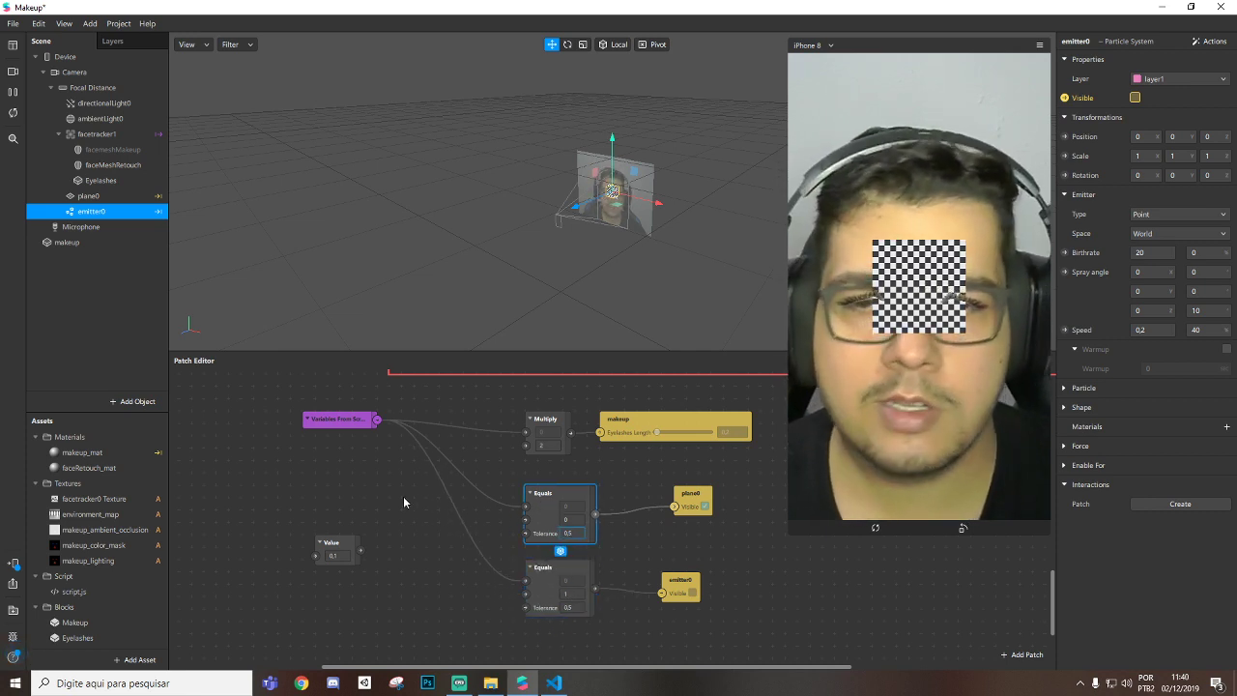
pyautogui.moveTo(340, 547); pyautogui.dragTo(527, 505)
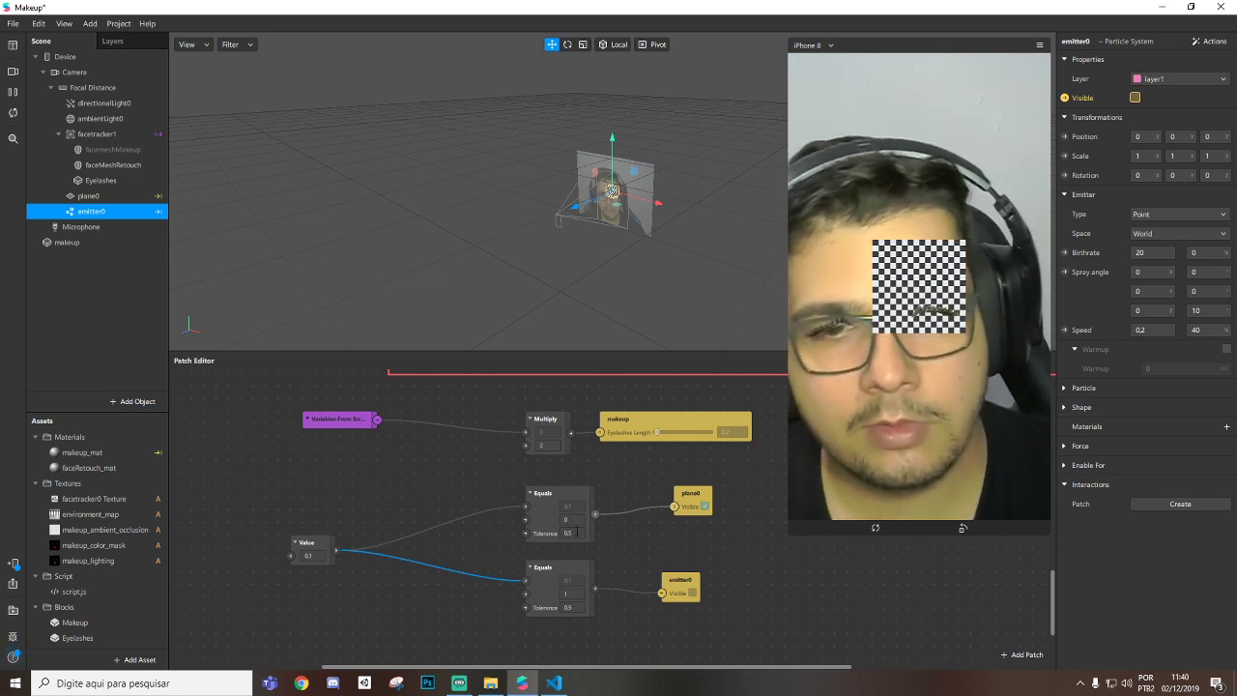
# Test the visibility of plane0 and emitter0 by setting the Value patch to -0,4, to 0,6 and to 1,4
pyautogui.moveTo(313, 553); pyautogui.dragTo(278, 555)
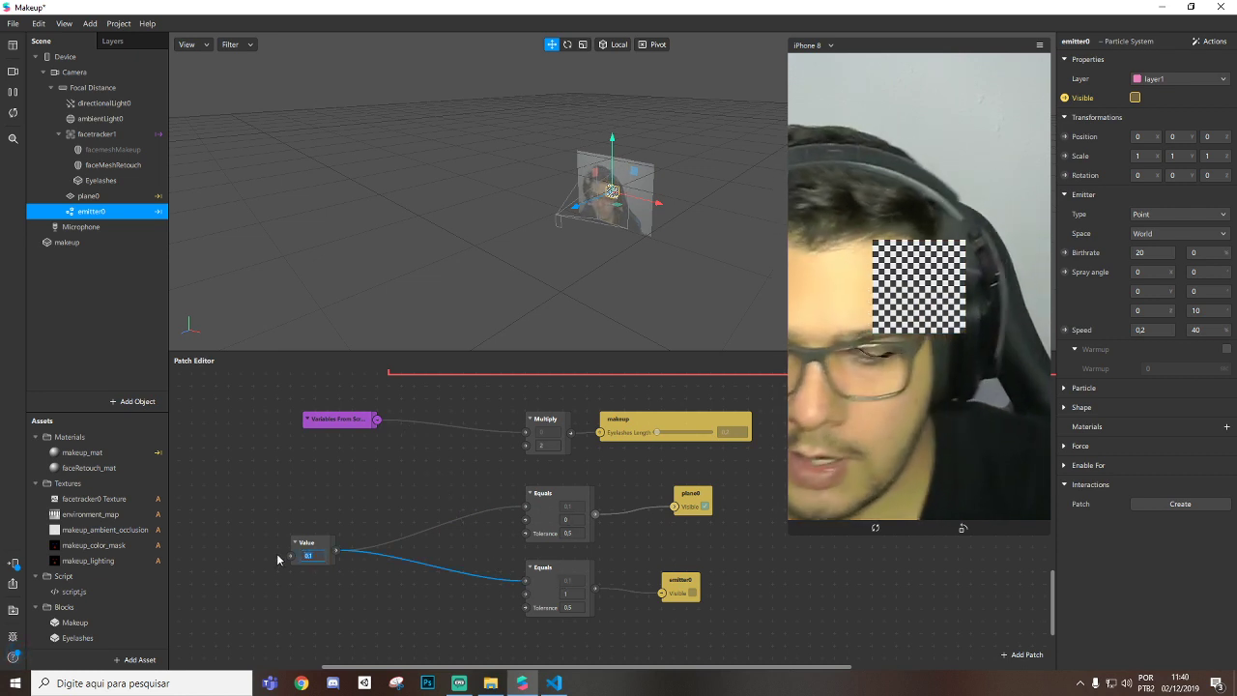
pyautogui.write('-0,4')
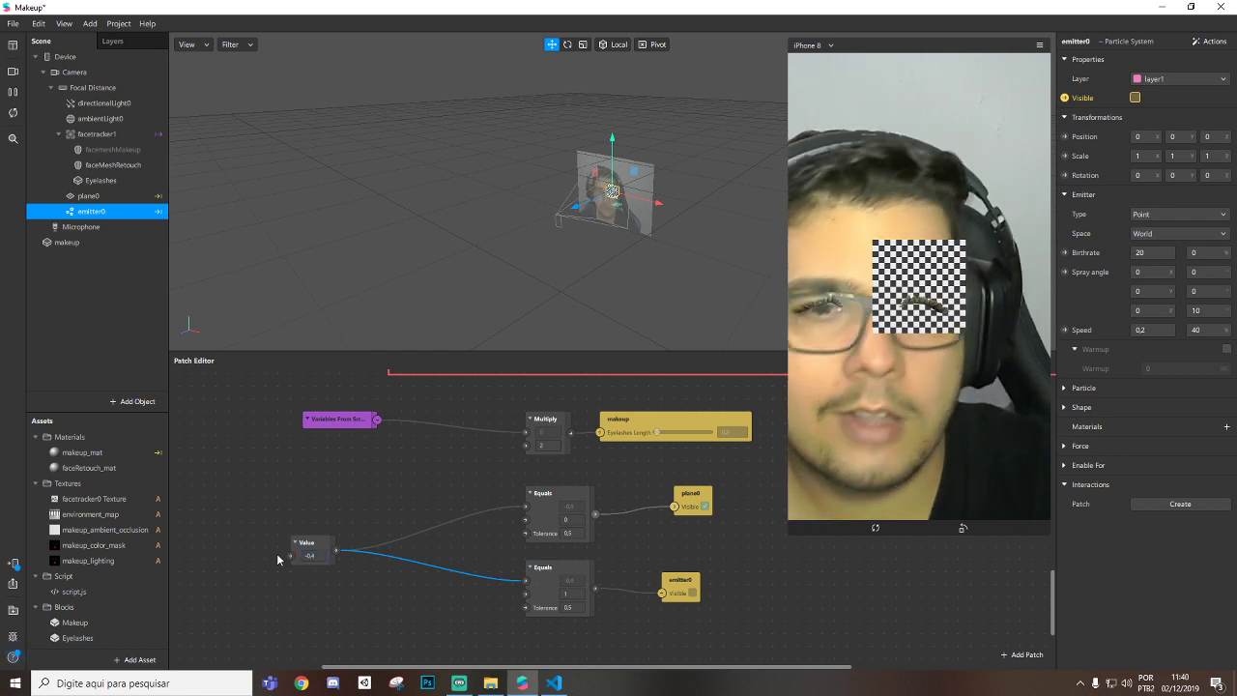
pyautogui.press('Return')
pyautogui.click(706, 503)
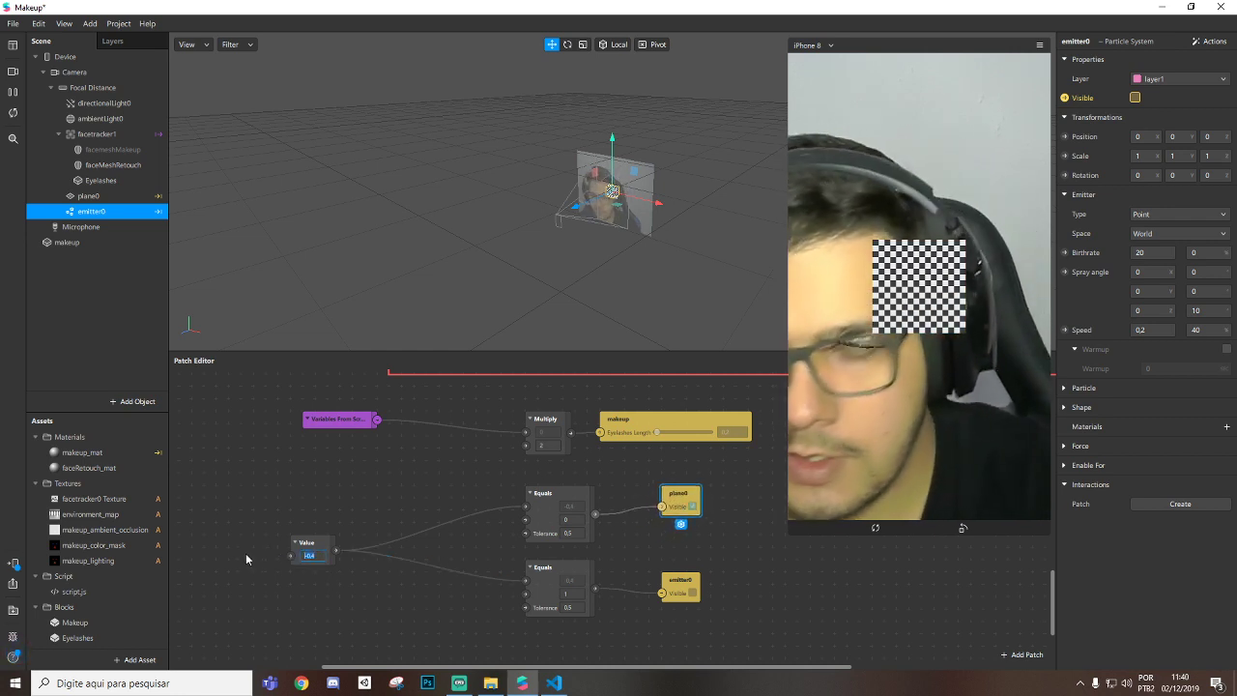
pyautogui.write('0,6')
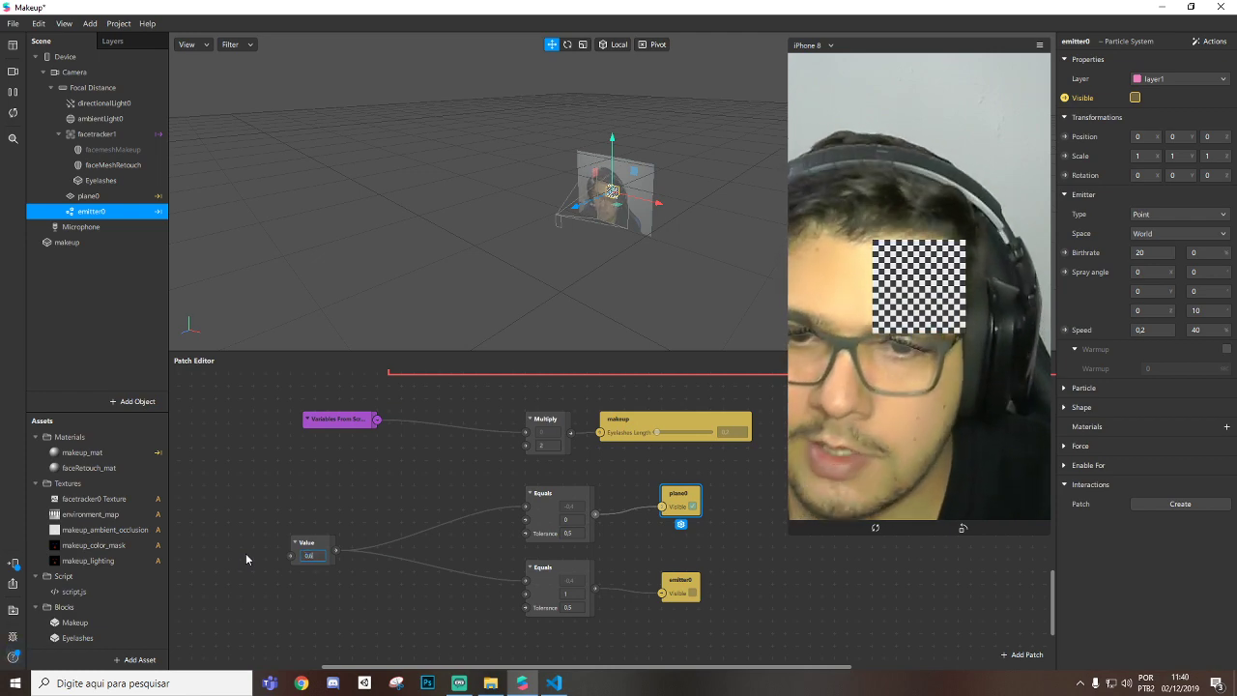
pyautogui.press('Return')
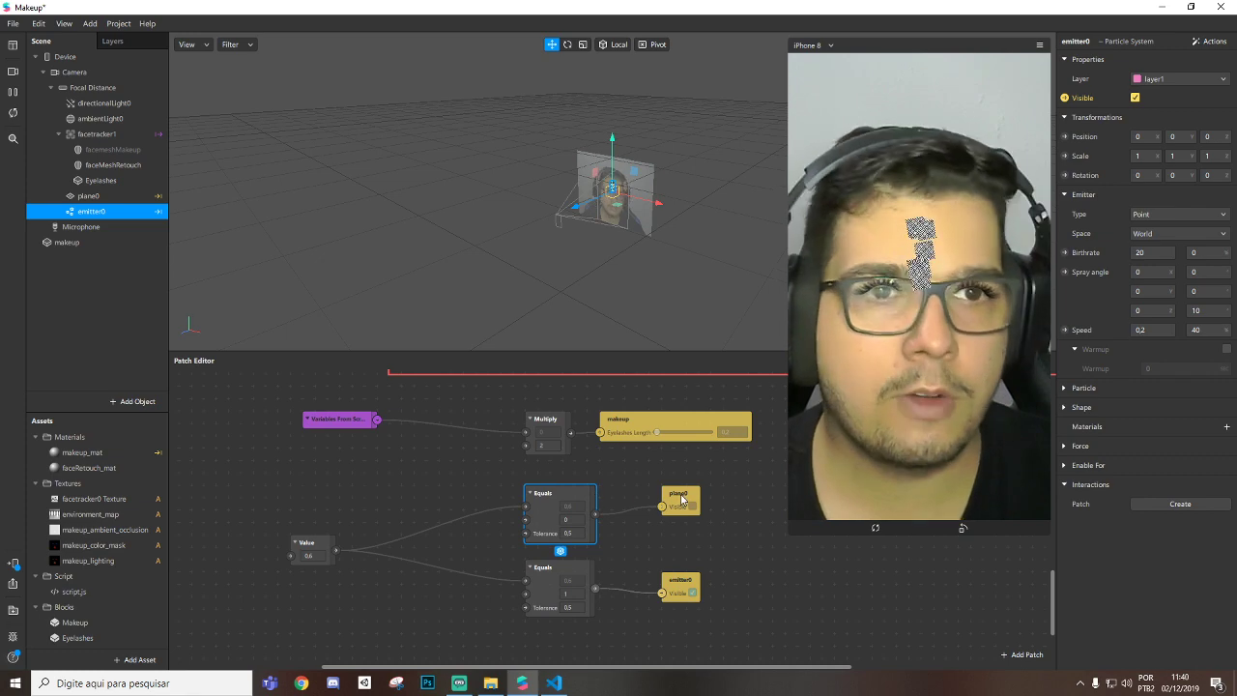
pyautogui.click(319, 559)
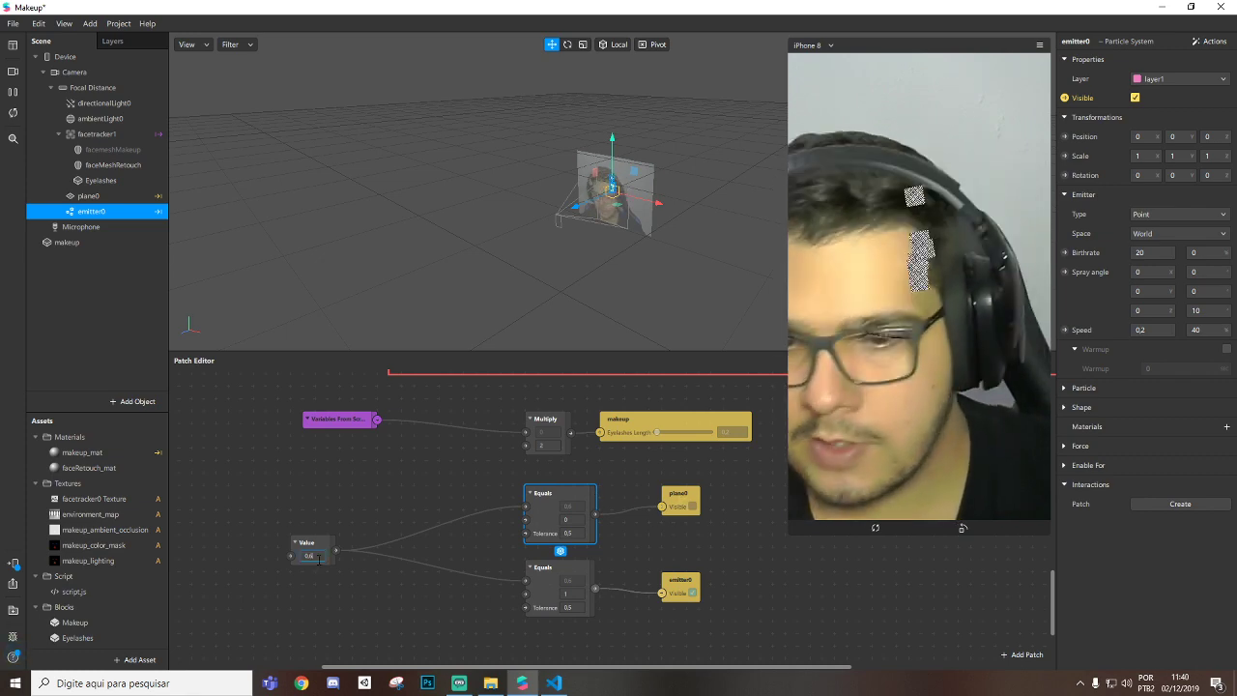
pyautogui.write('1,4')
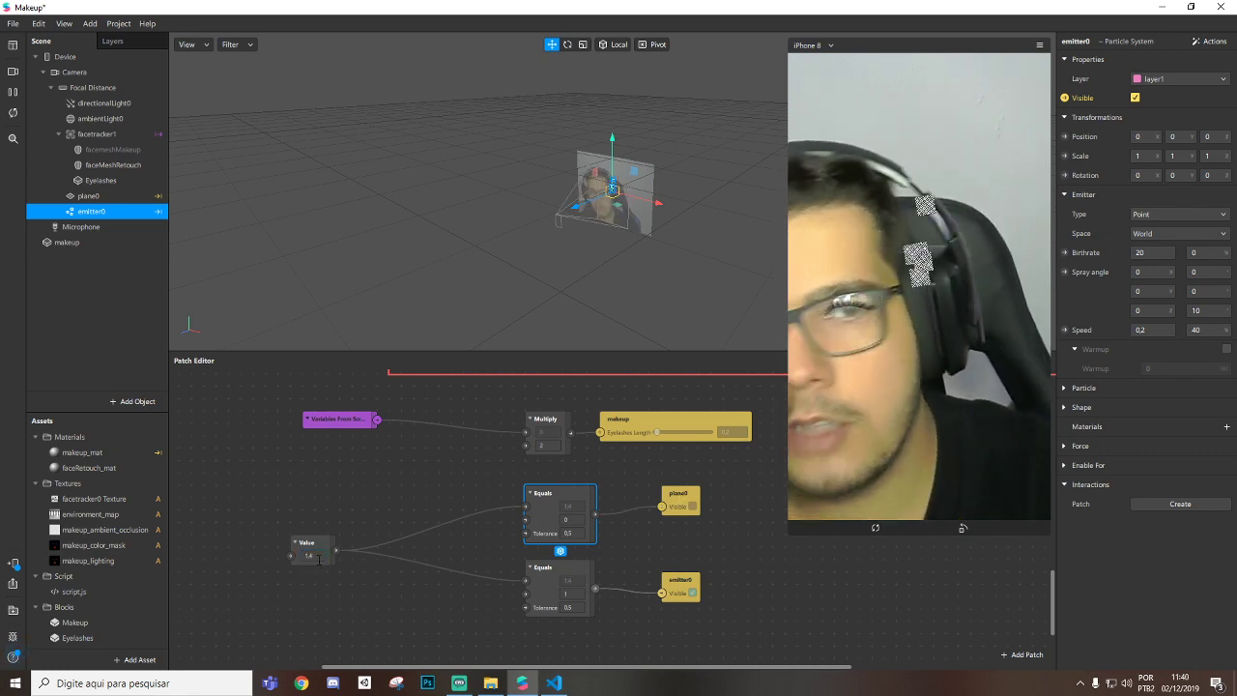
pyautogui.moveTo(682, 582)
pyautogui.mouseDown()
pyautogui.moveTo(670, 590)
pyautogui.moveTo(704, 574)
pyautogui.mouseUp()
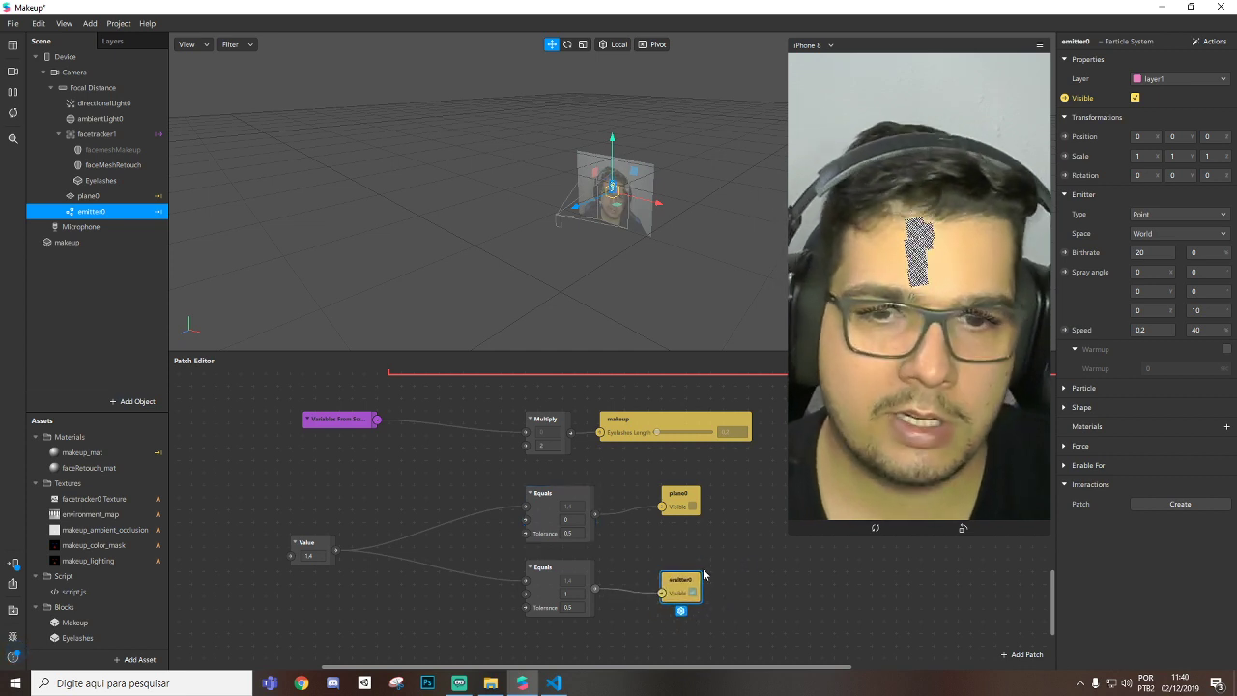
# Reconnect the Variables From Script output to the first input of both Equals patches and move the Value patch aside
pyautogui.moveTo(314, 543); pyautogui.dragTo(266, 530)
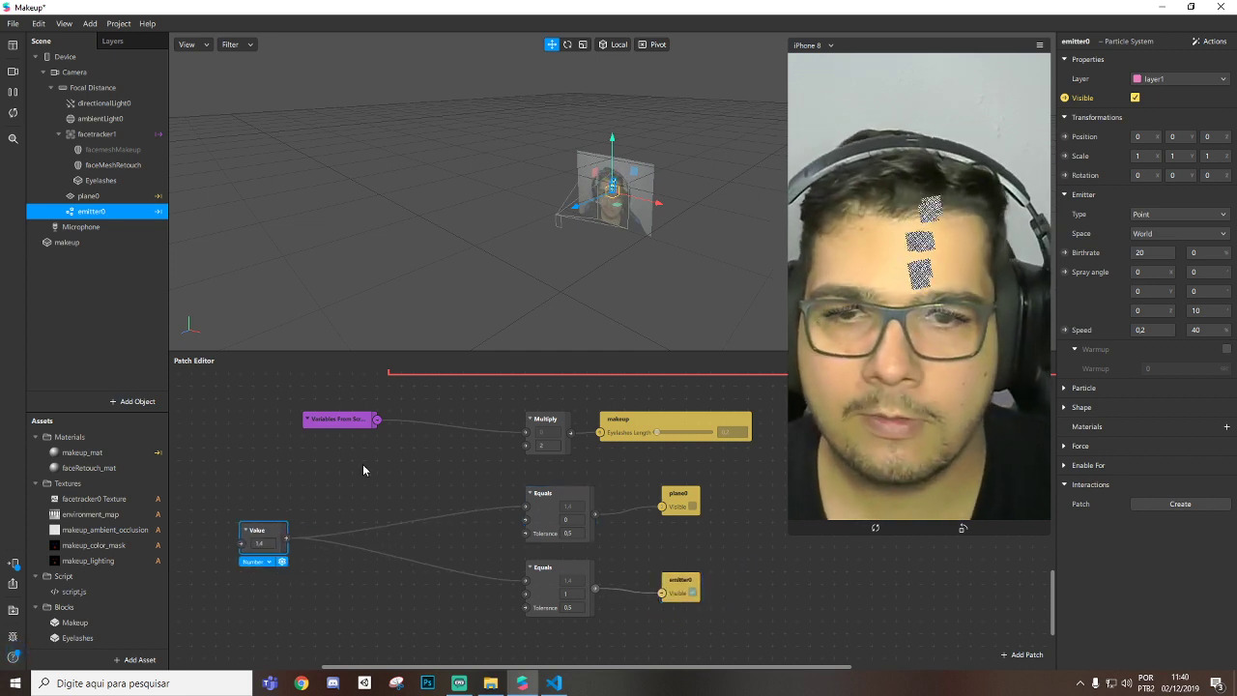
pyautogui.moveTo(377, 419); pyautogui.dragTo(526, 506)
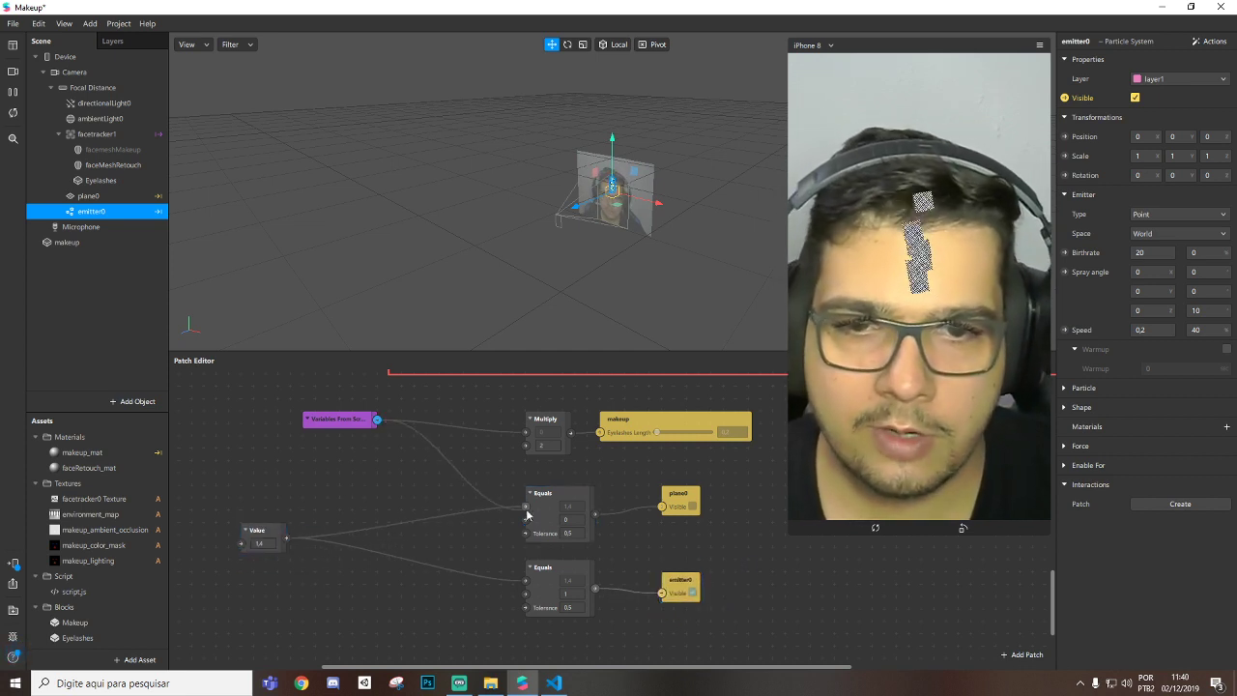
pyautogui.click(375, 422)
pyautogui.moveTo(379, 425); pyautogui.dragTo(526, 580)
pyautogui.moveTo(261, 531); pyautogui.dragTo(247, 520)
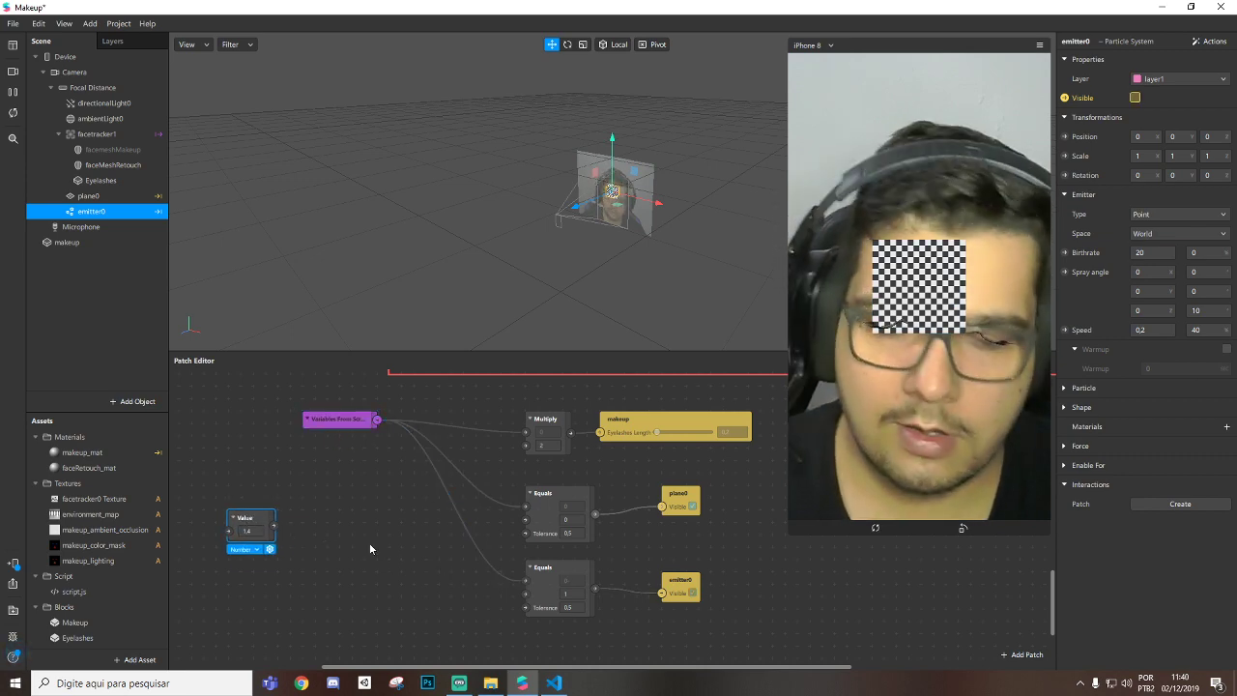
pyautogui.click(392, 550)
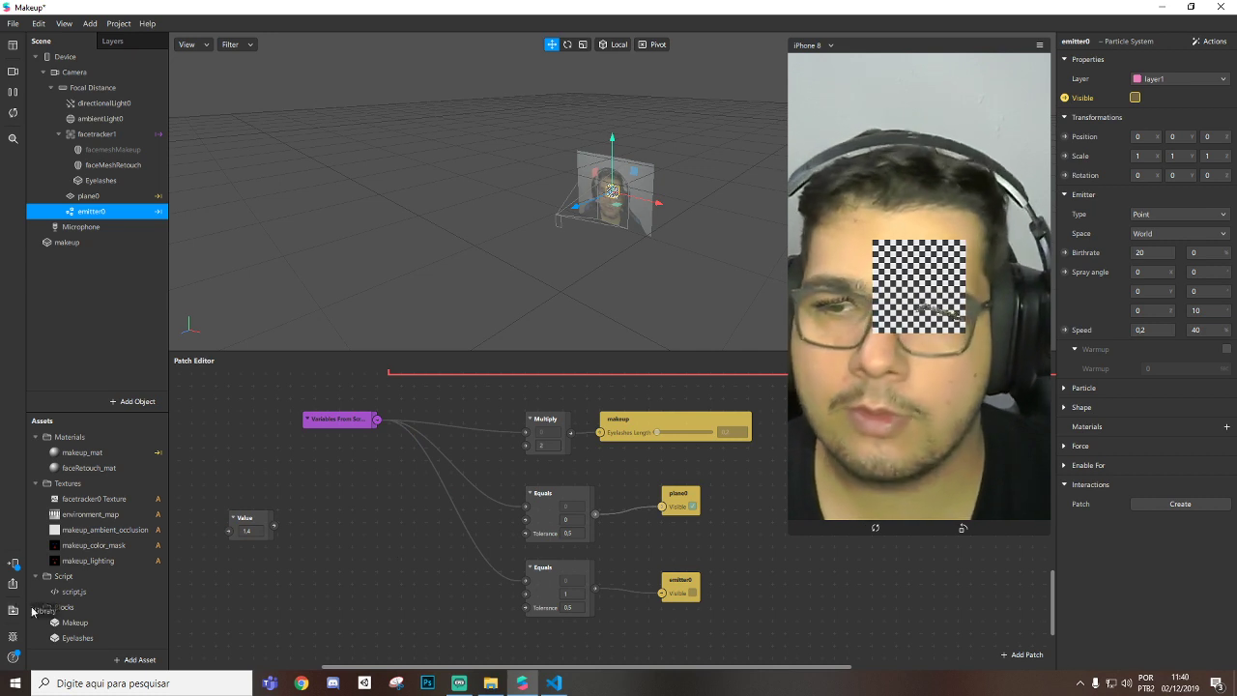
# Select the script.js asset and remove its From Script variable Slider
pyautogui.click(85, 593)
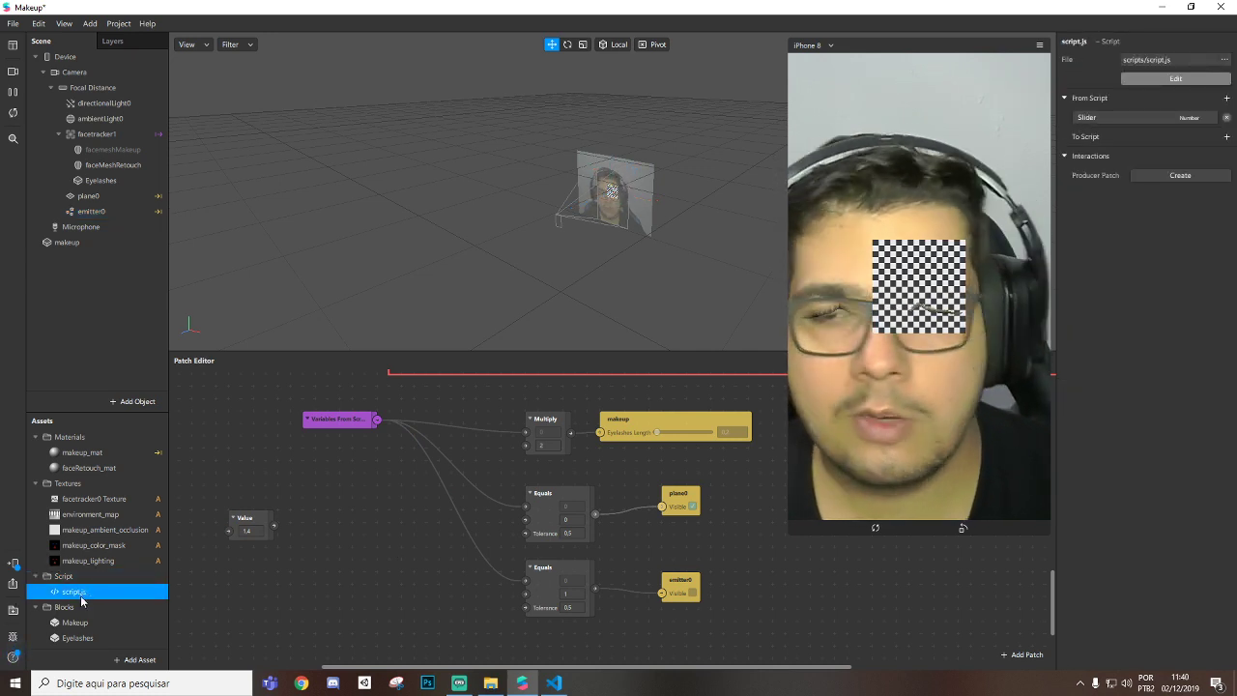
pyautogui.click(135, 659)
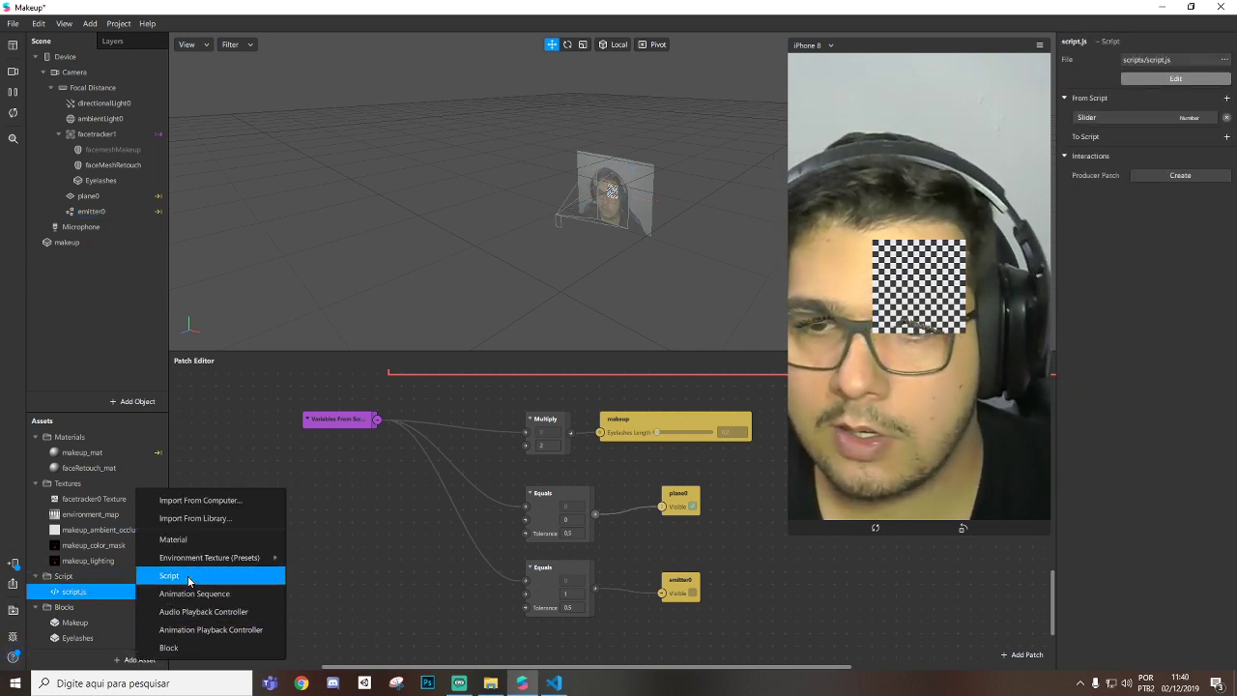
pyautogui.click(66, 593)
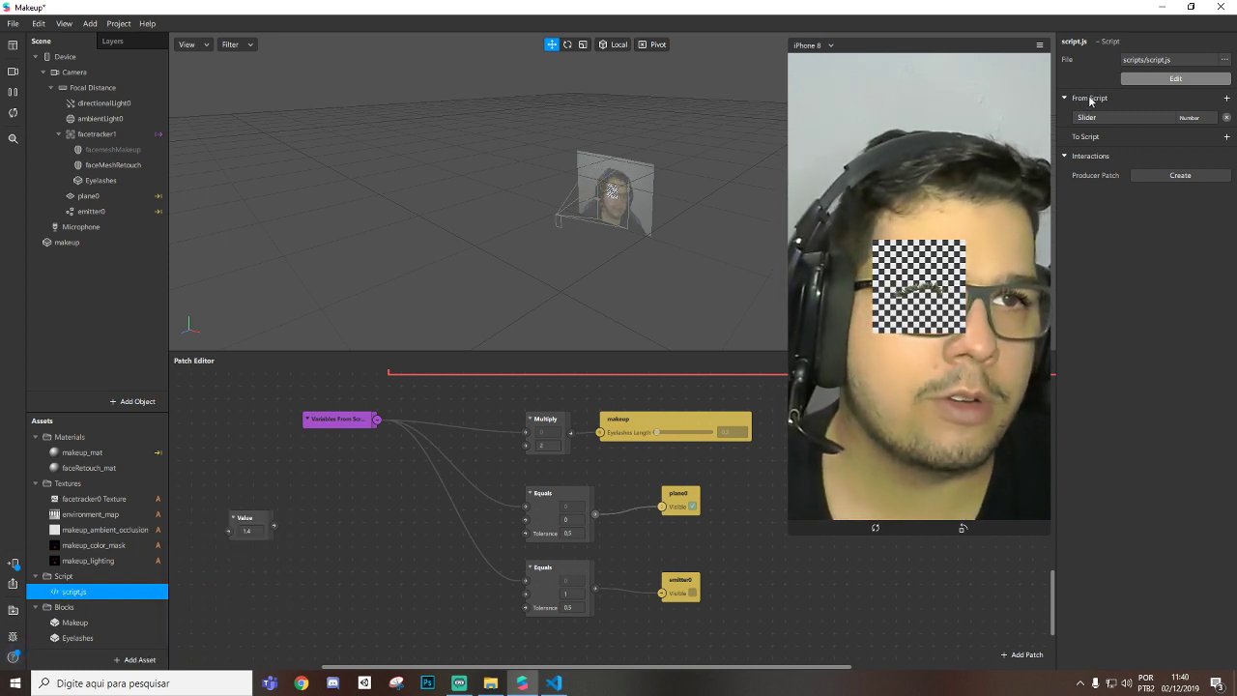
pyautogui.click(1228, 118)
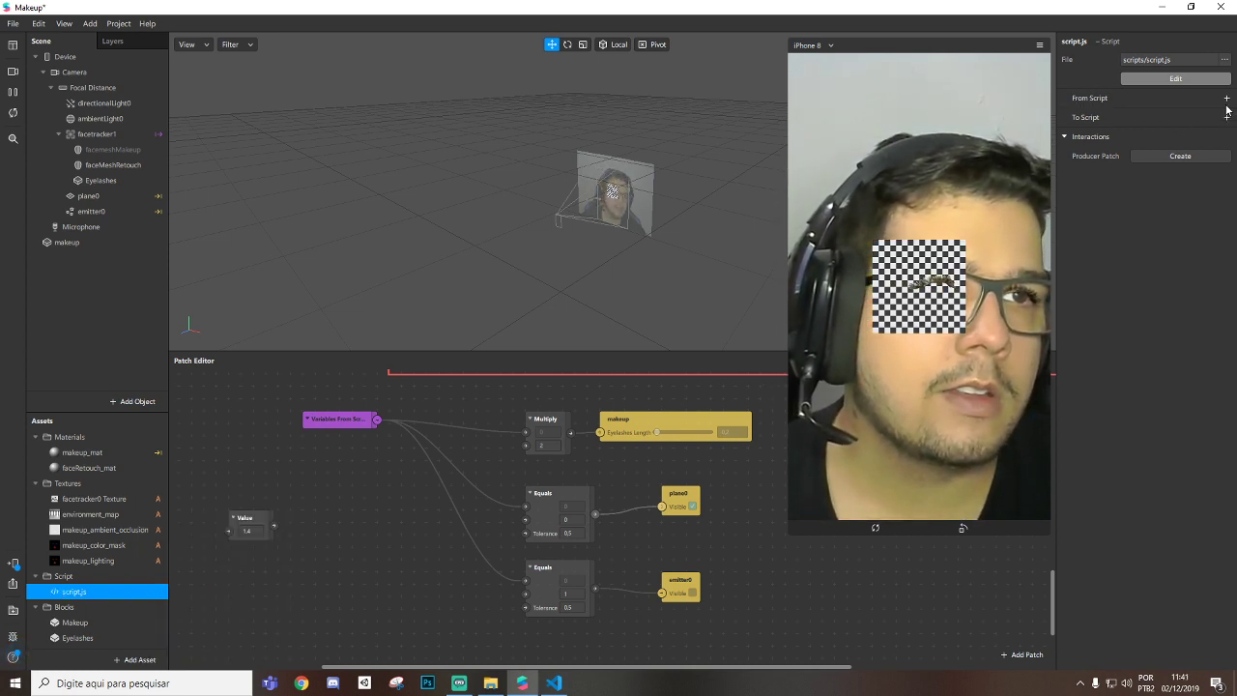
# Add a From Script variable of type Number to script.js and name it Slider
pyautogui.click(1226, 98)
pyautogui.click(1177, 137)
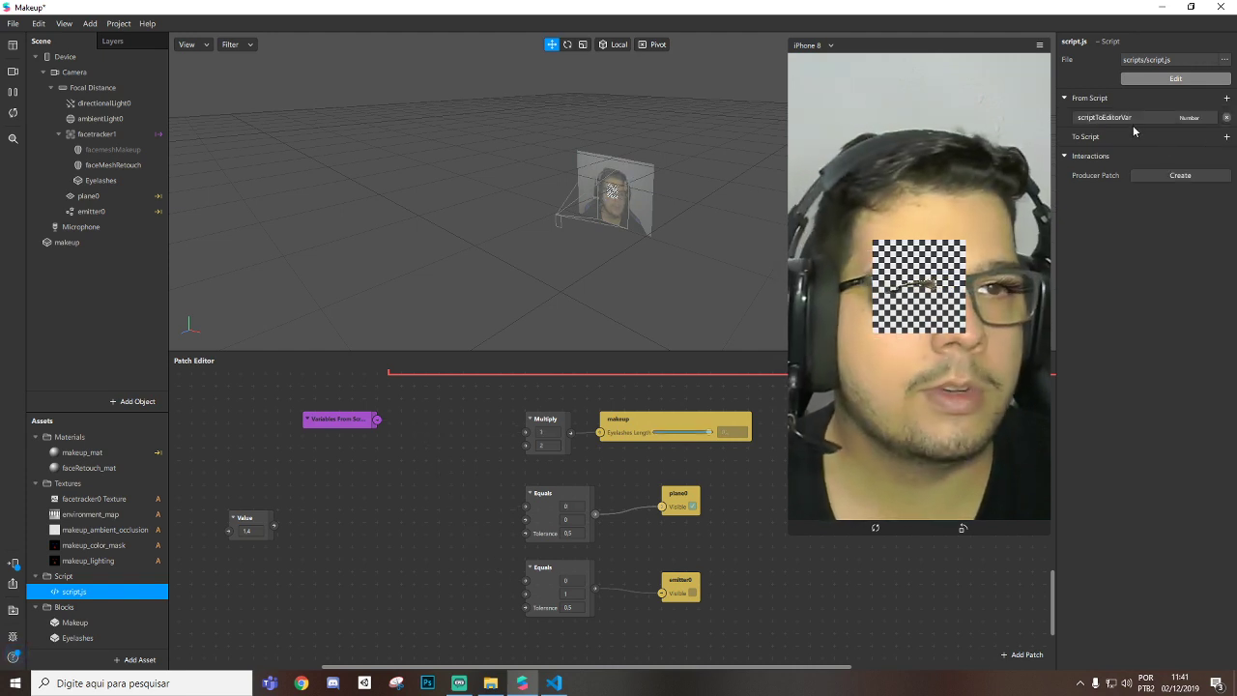
pyautogui.moveTo(1139, 117); pyautogui.dragTo(1060, 118)
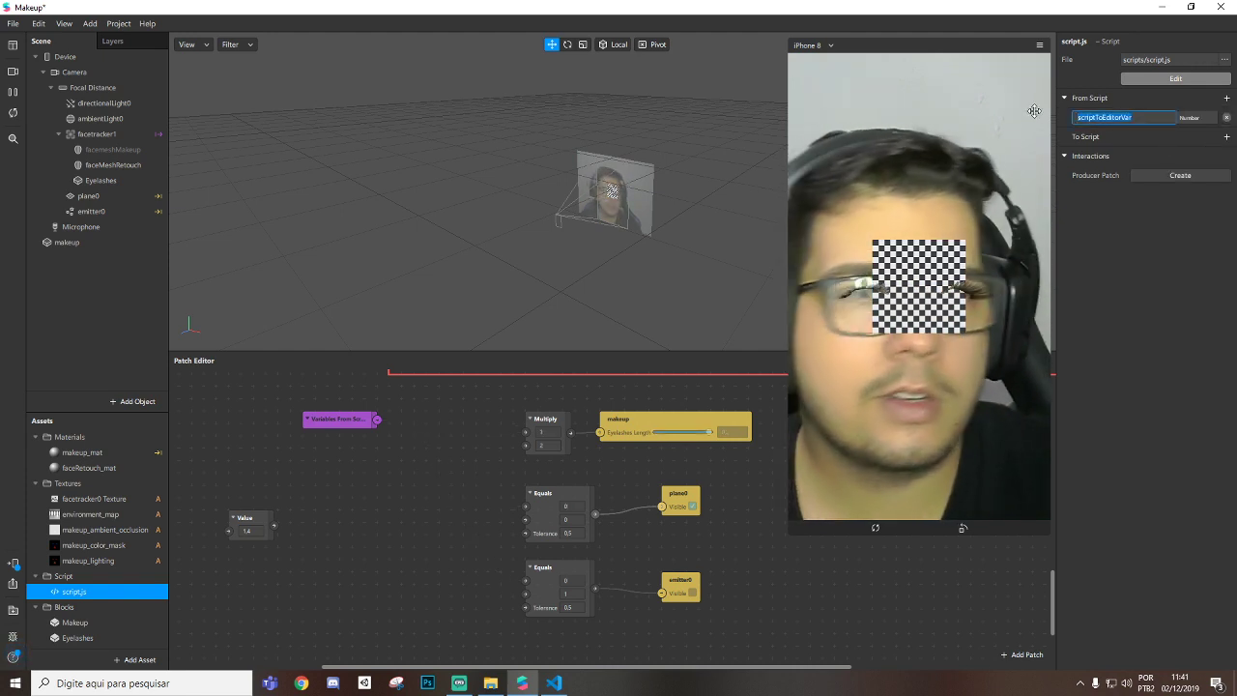
pyautogui.write('slider')
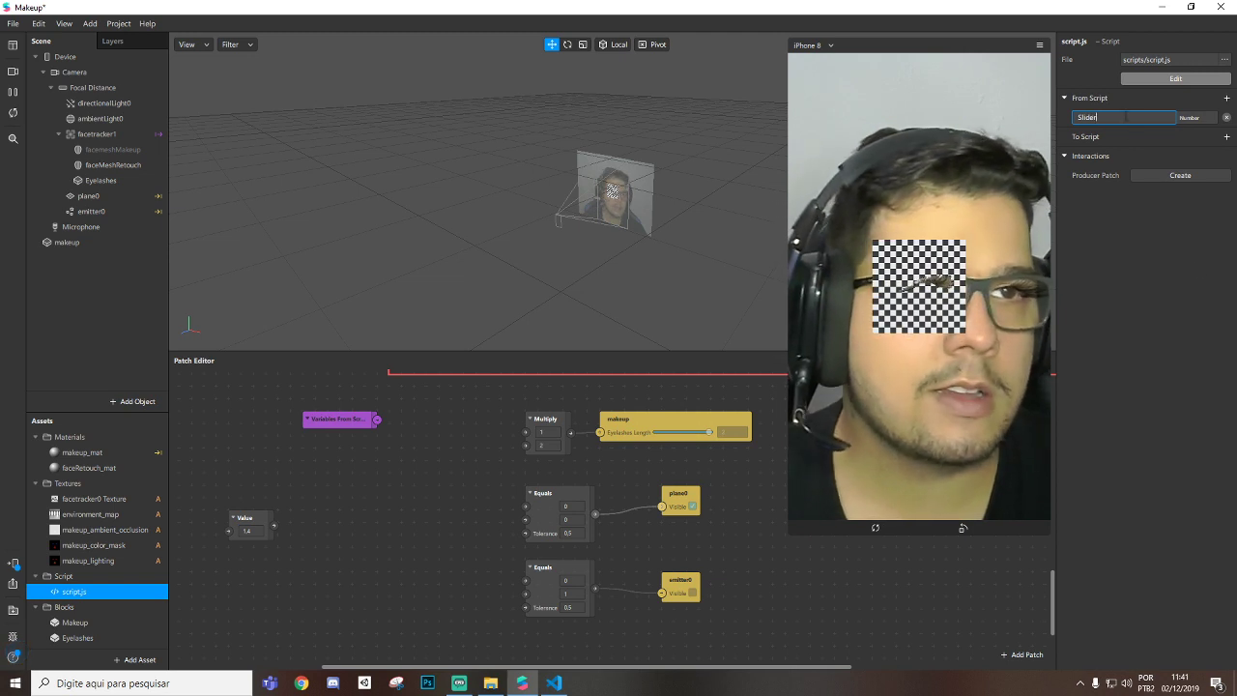
pyautogui.press('Return')
# Reconnect the Variables From Script output to the first inputs of the Multiply patch and both Equals patches
pyautogui.moveTo(339, 432); pyautogui.dragTo(527, 445)
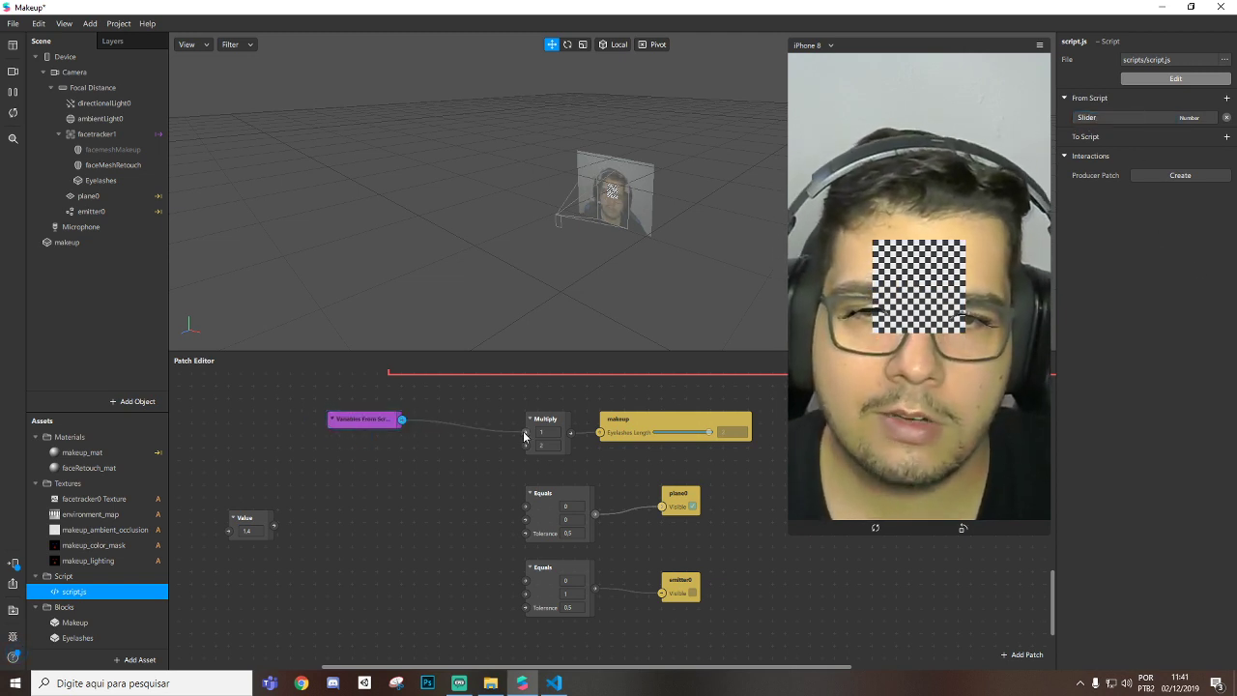
pyautogui.moveTo(403, 419); pyautogui.dragTo(527, 580)
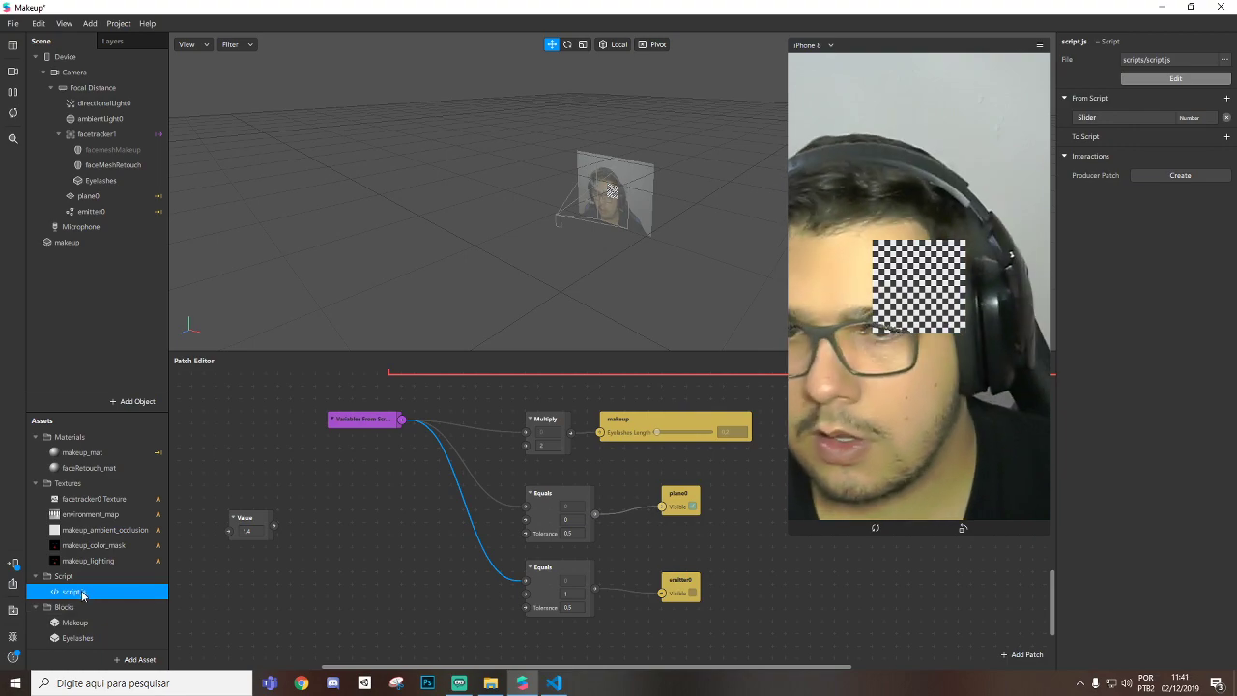
# Open script.js in Visual Studio Code and examine the NativeUI slider declaration and the monitor subscription with fireOnInitialValue
pyautogui.click(1152, 81)
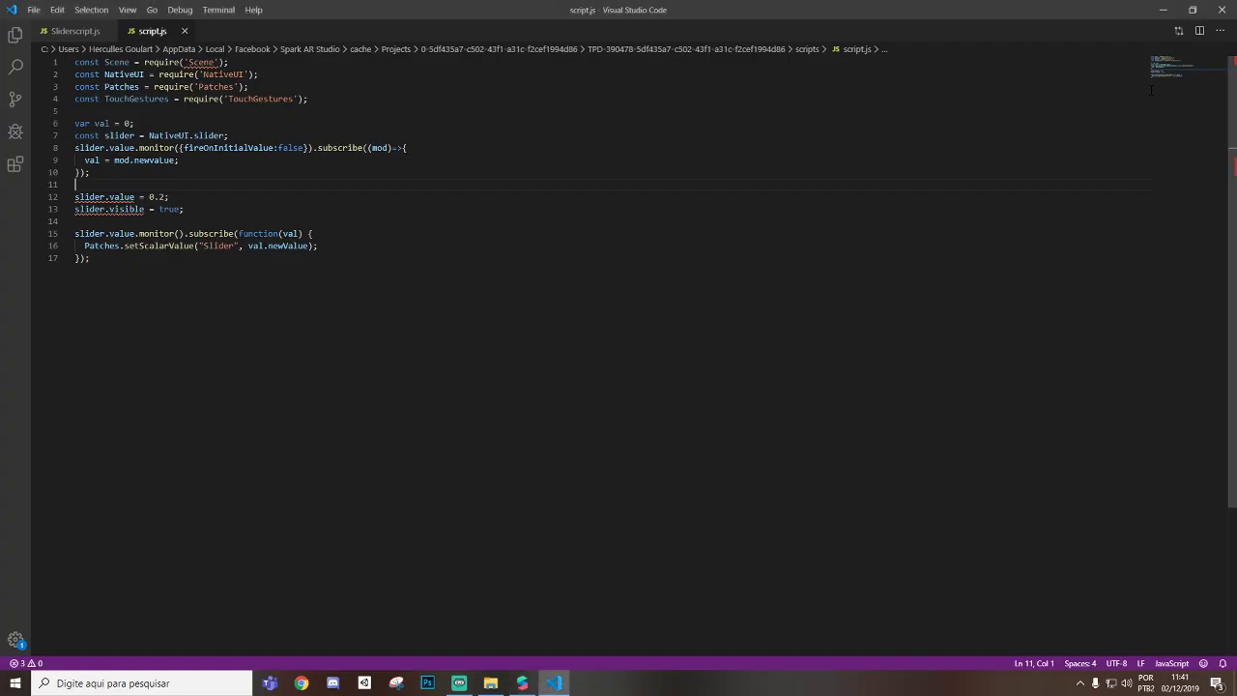
pyautogui.doubleClick(318, 10)
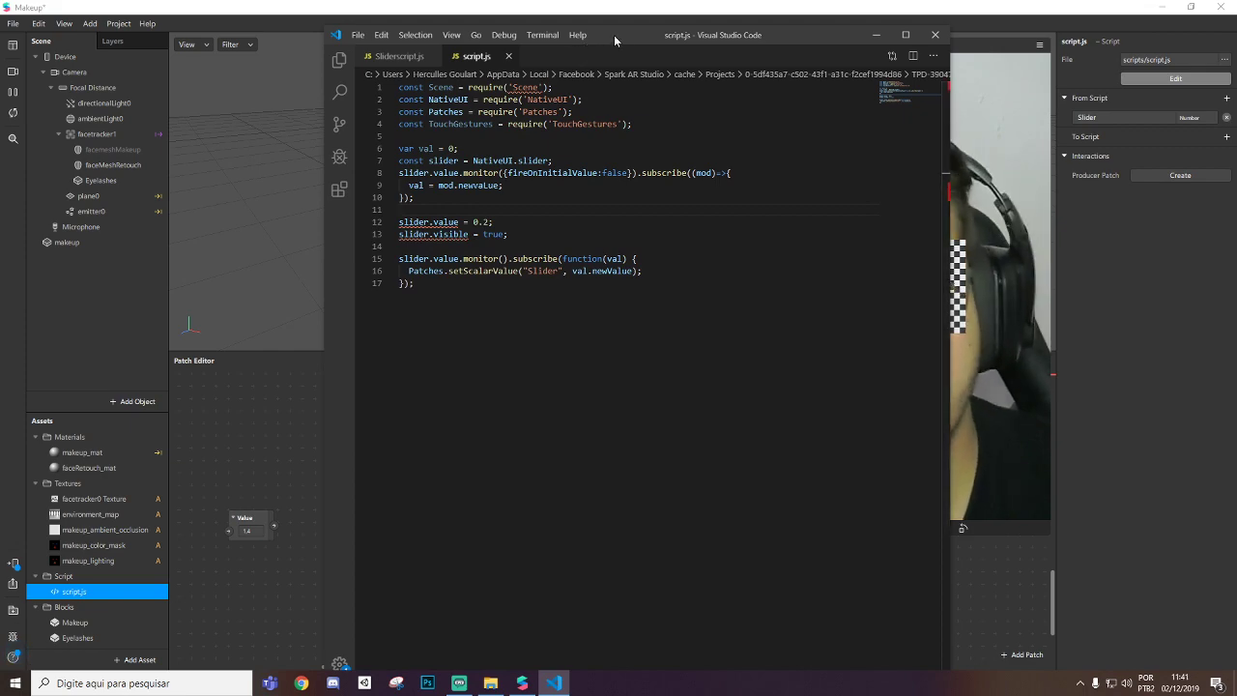
pyautogui.moveTo(613, 35); pyautogui.dragTo(723, 22)
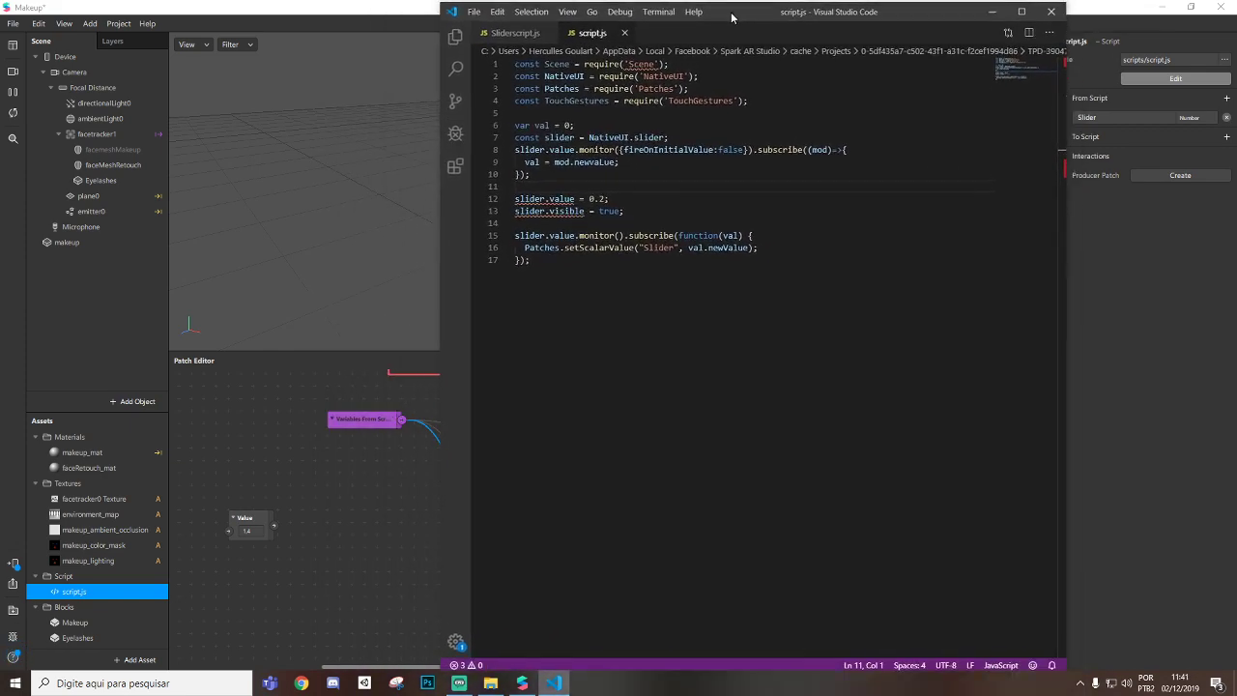
pyautogui.doubleClick(723, 22)
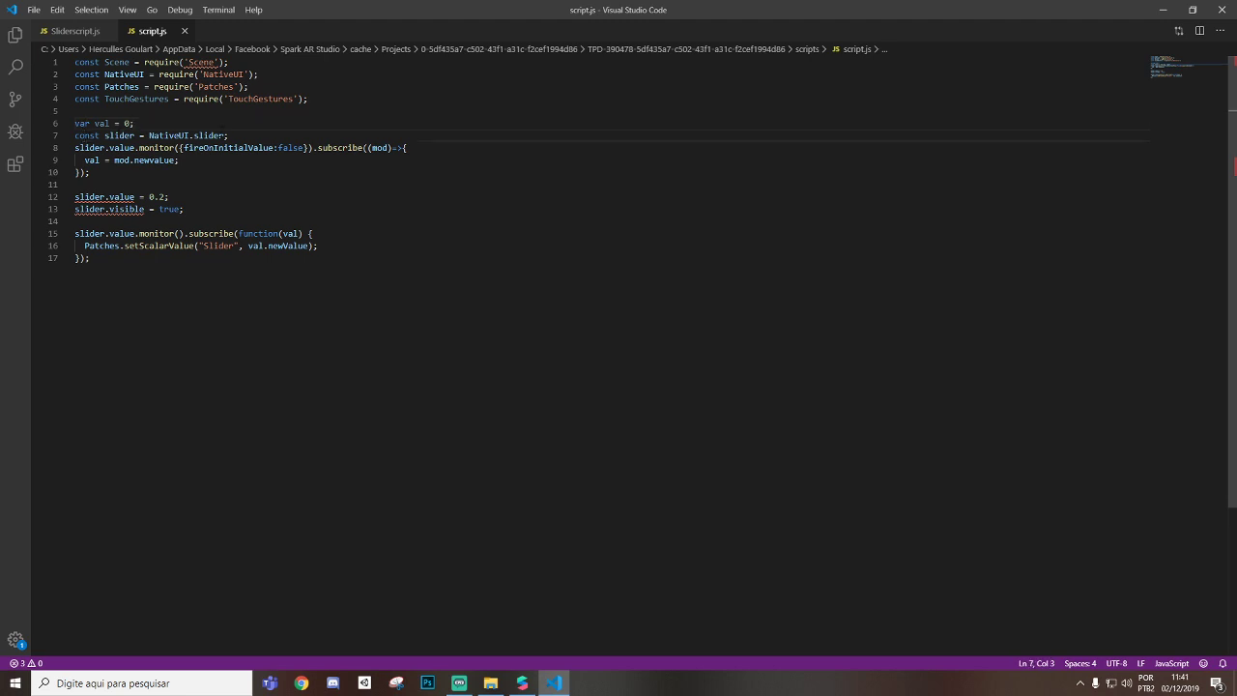
pyautogui.moveTo(229, 135); pyautogui.dragTo(99, 136)
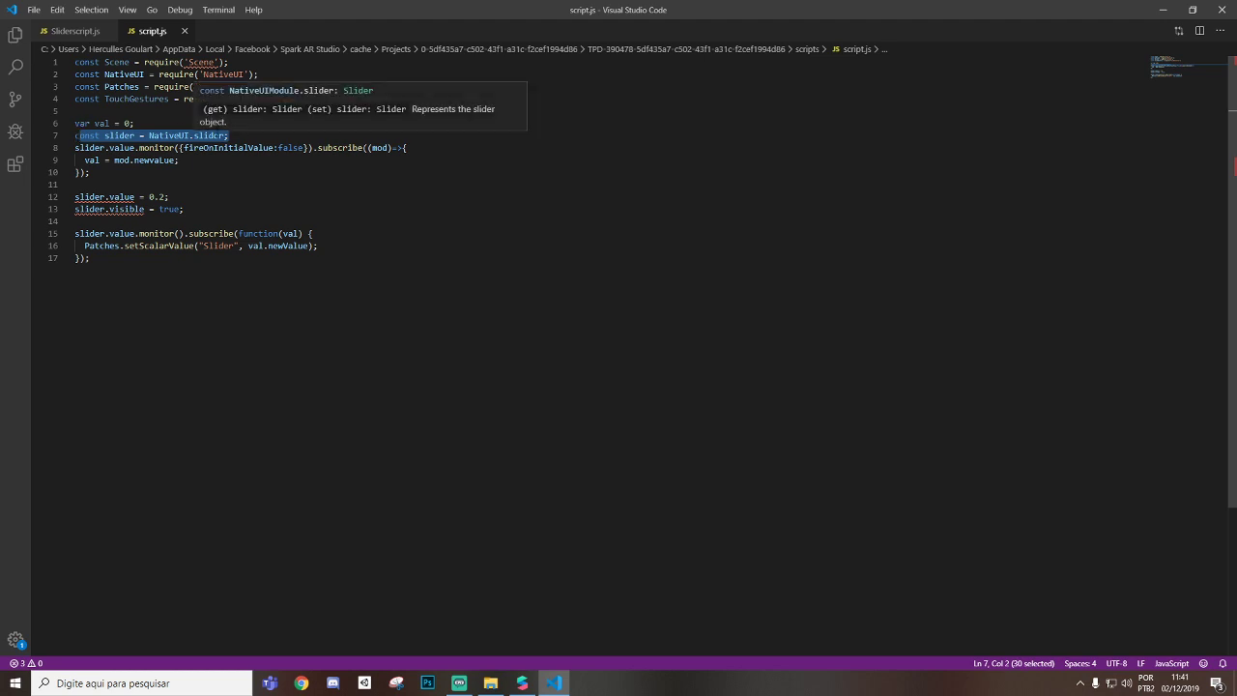
pyautogui.moveTo(78, 147); pyautogui.dragTo(408, 148)
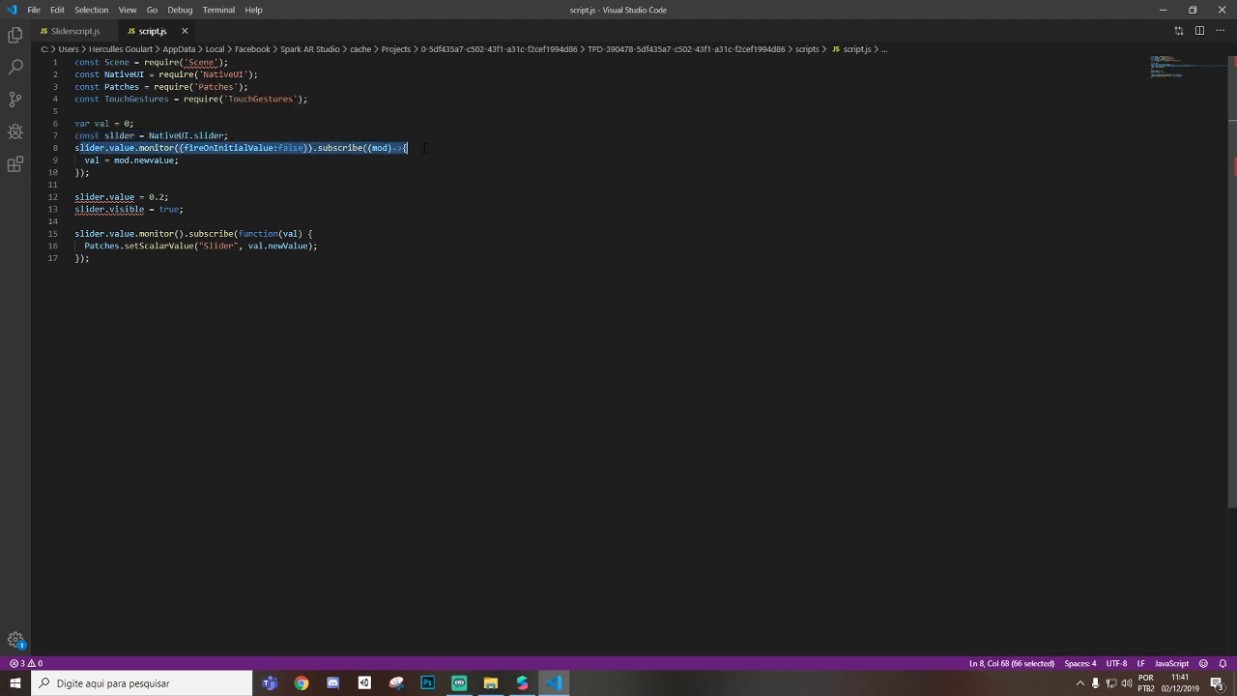
pyautogui.click(432, 148)
pyautogui.click(239, 161)
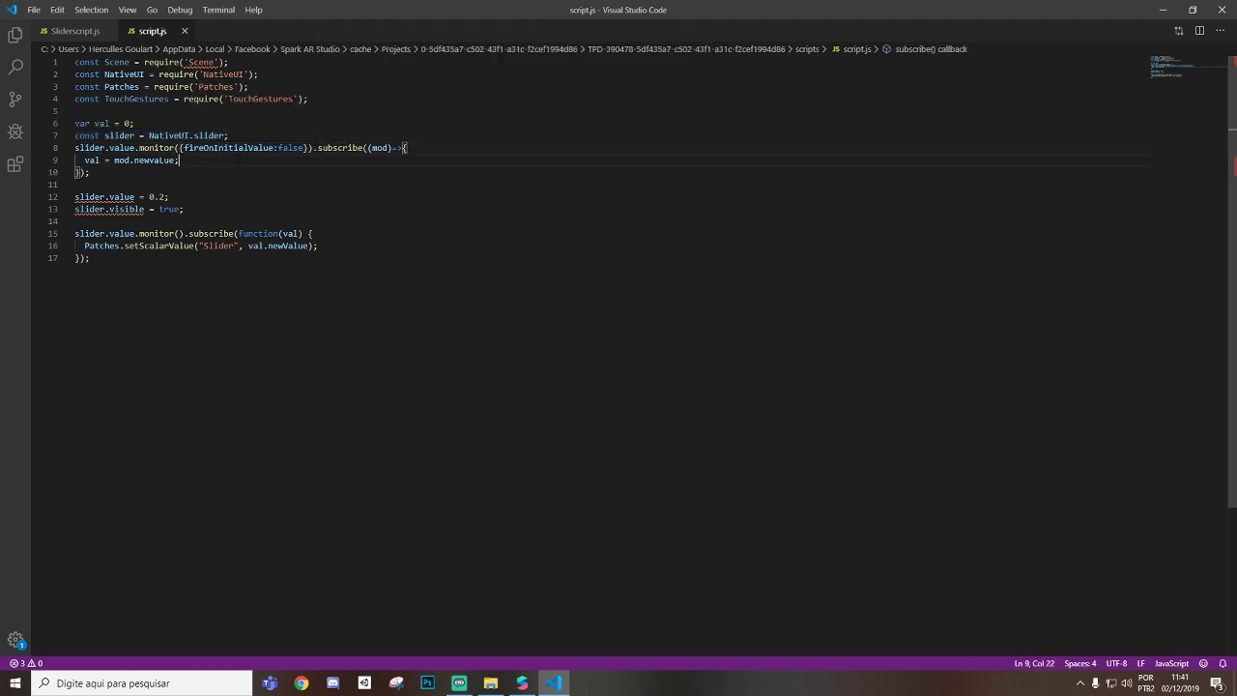
pyautogui.moveTo(241, 147); pyautogui.dragTo(301, 147)
pyautogui.click(291, 169)
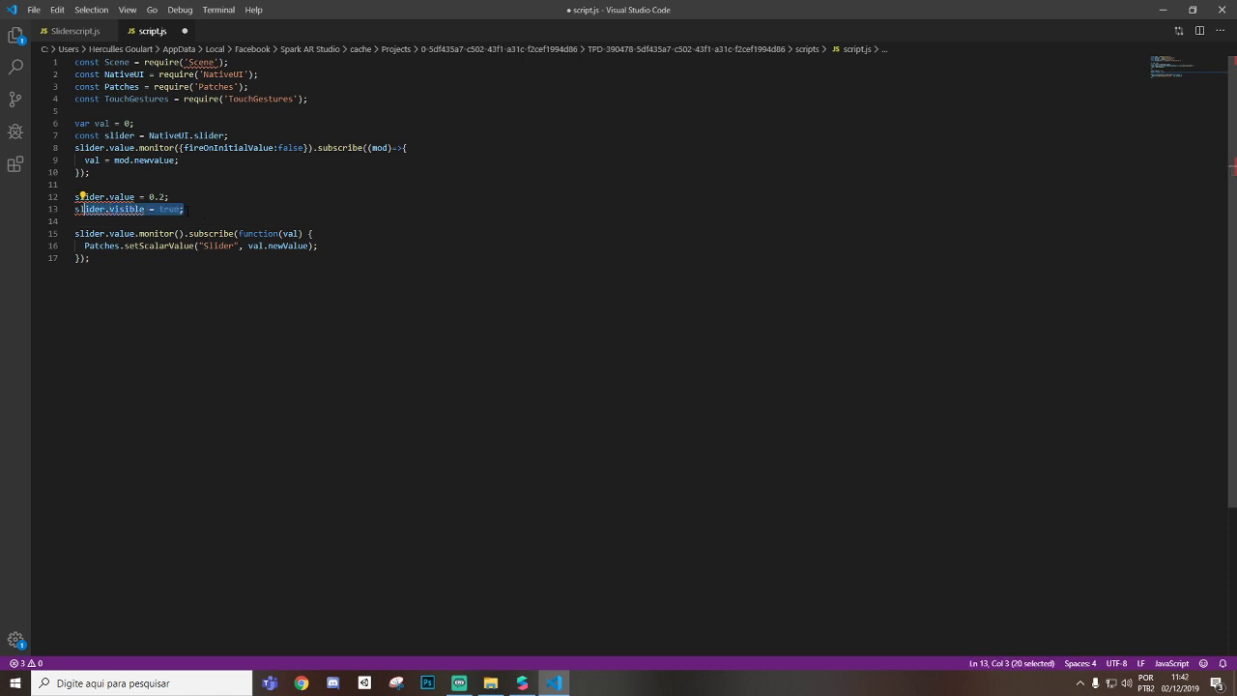
# Examine the slider.visible line and the subscription that passes the new value to the Slider patch variable
pyautogui.click(183, 208)
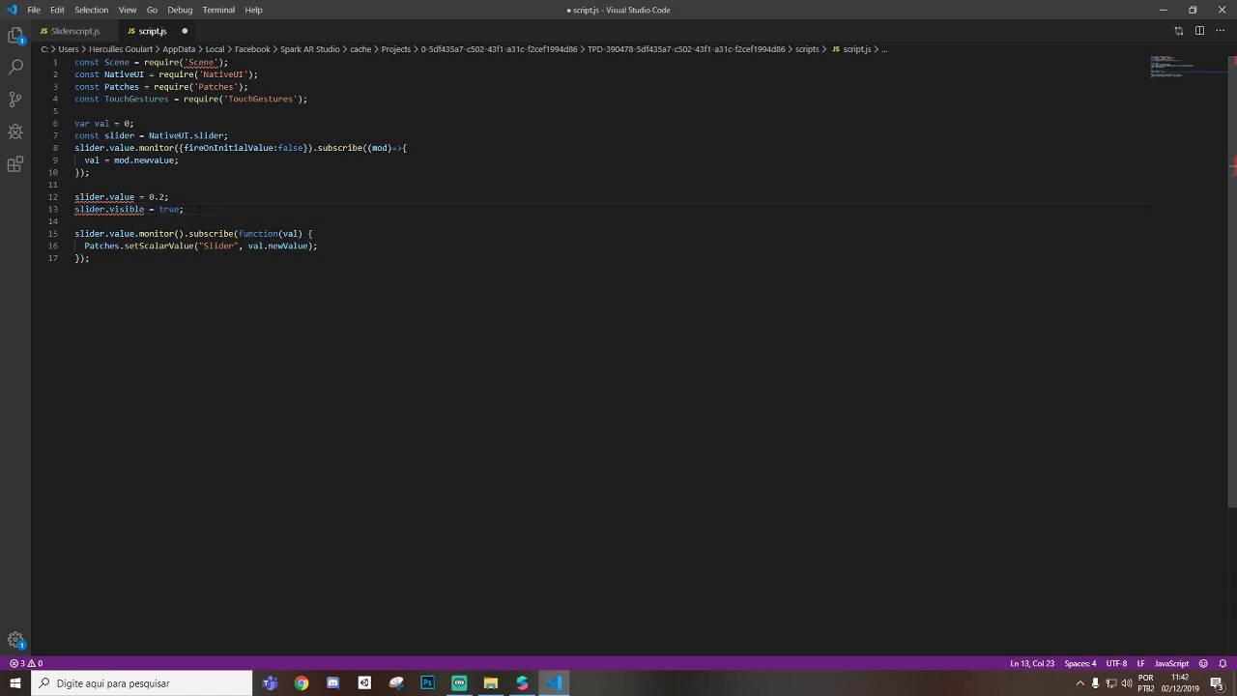
pyautogui.moveTo(74, 232); pyautogui.dragTo(287, 262)
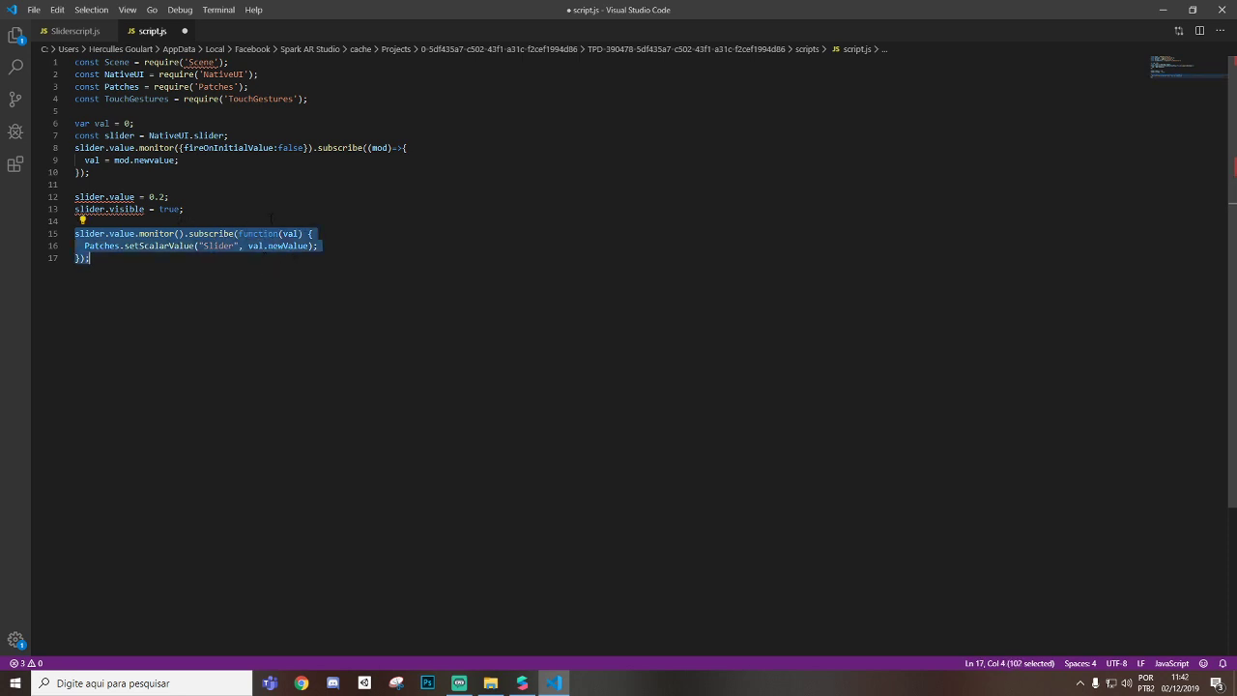
pyautogui.click(184, 209)
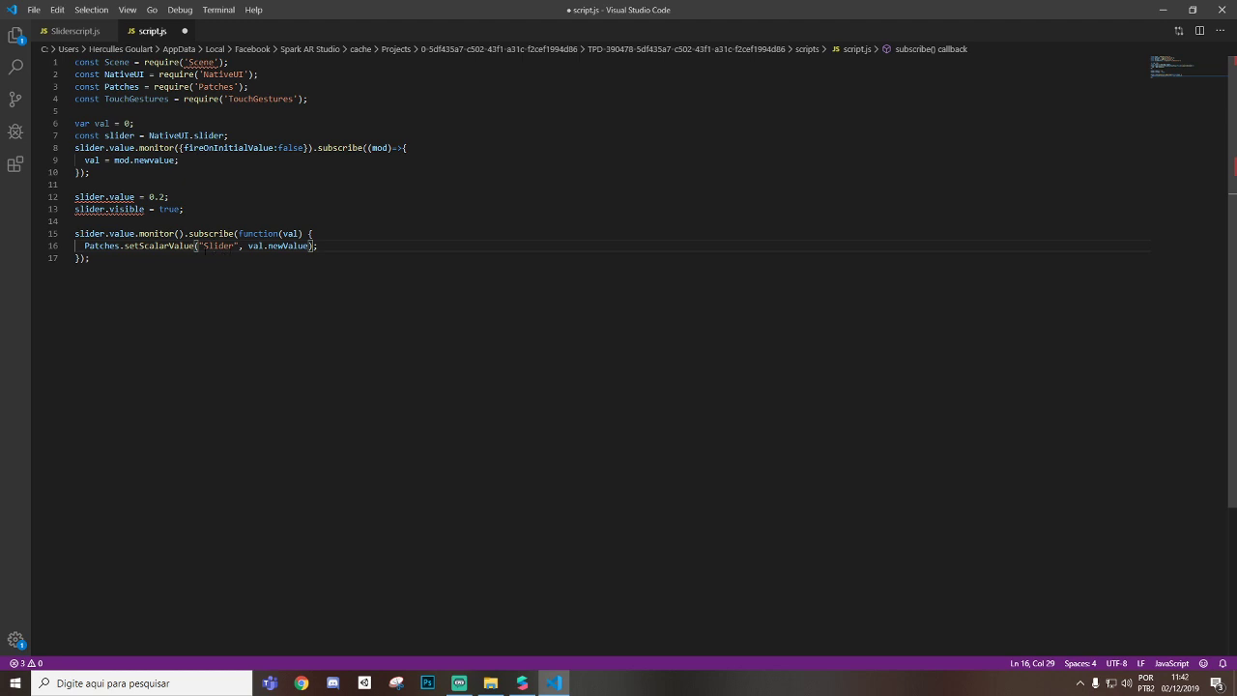
pyautogui.moveTo(203, 245); pyautogui.dragTo(225, 245)
pyautogui.click(242, 232)
# Switch to Spark AR Studio and compare the From Script variable's name with the one used in the script code
pyautogui.click(521, 682)
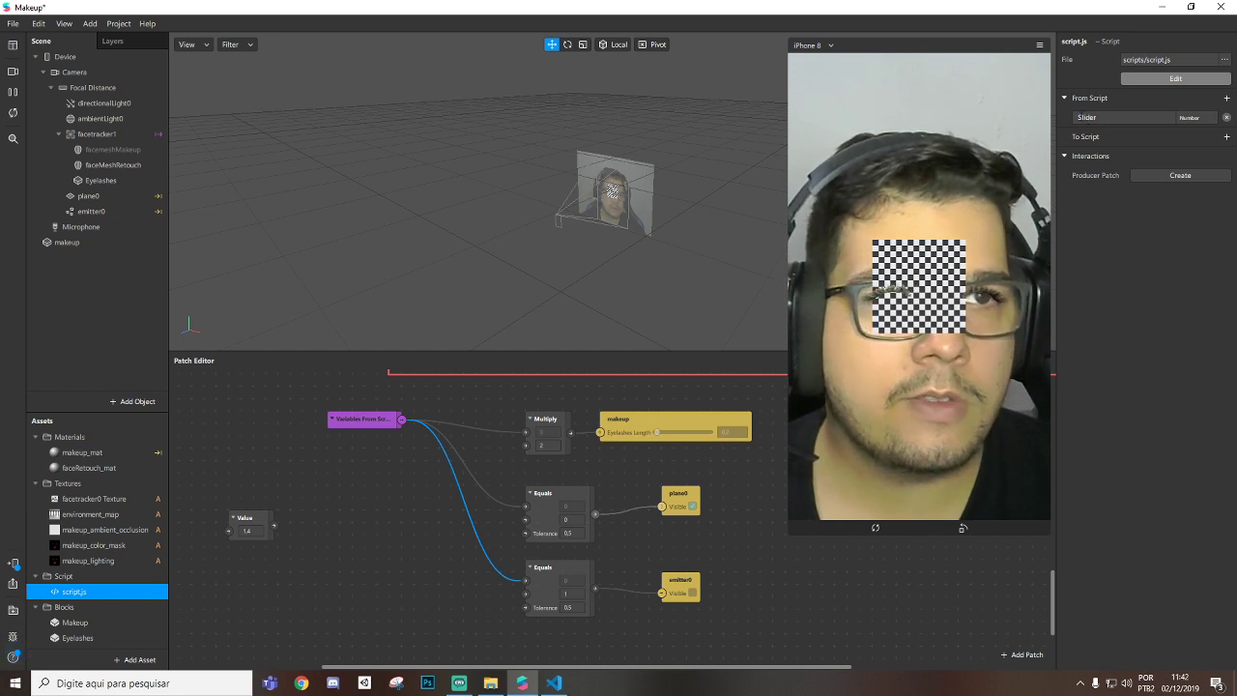
pyautogui.click(1080, 117)
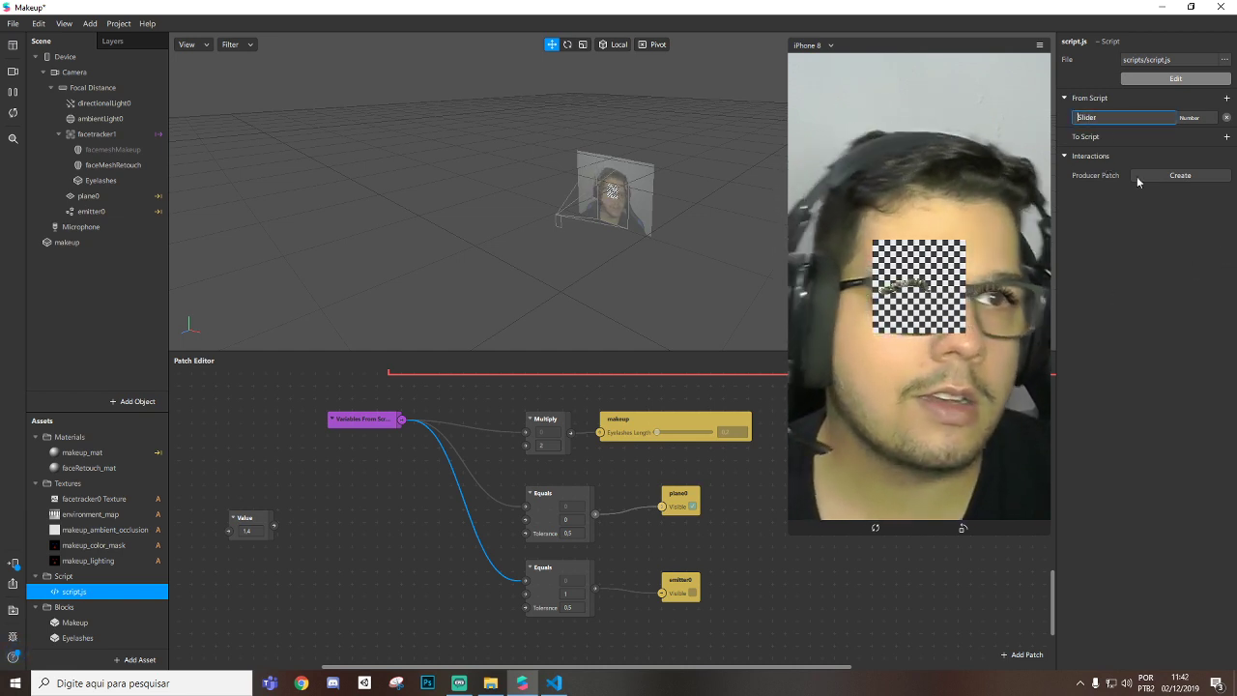
pyautogui.click(548, 681)
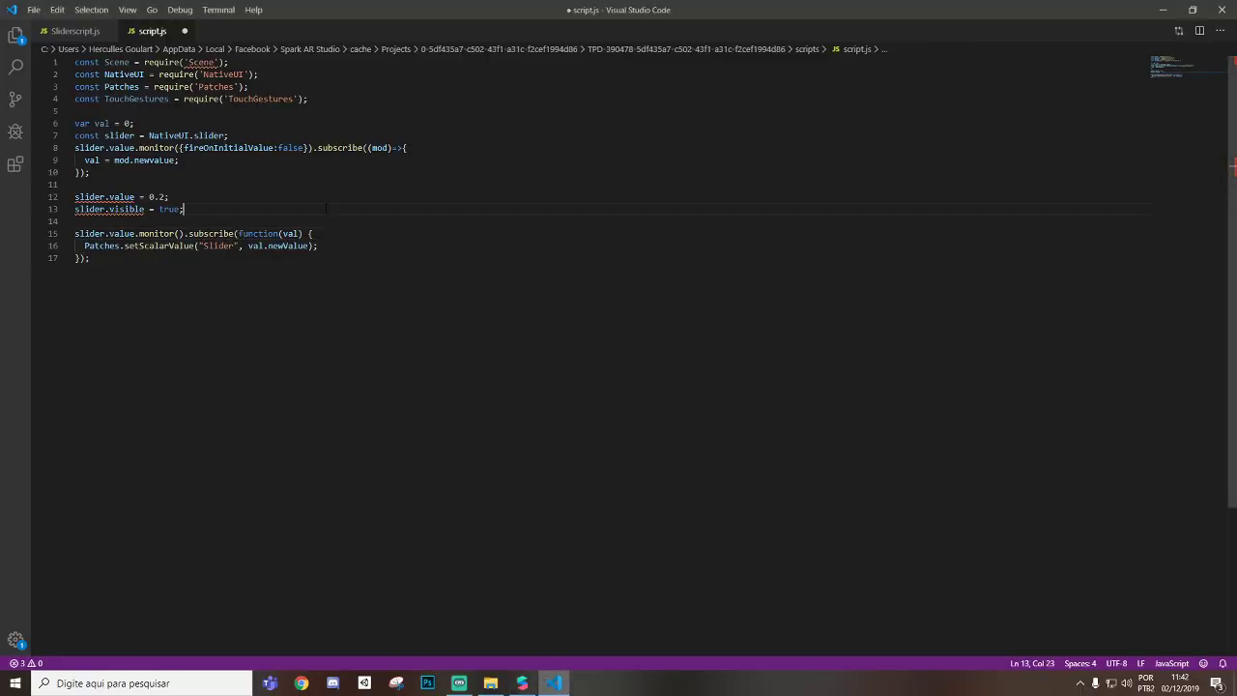
pyautogui.click(522, 683)
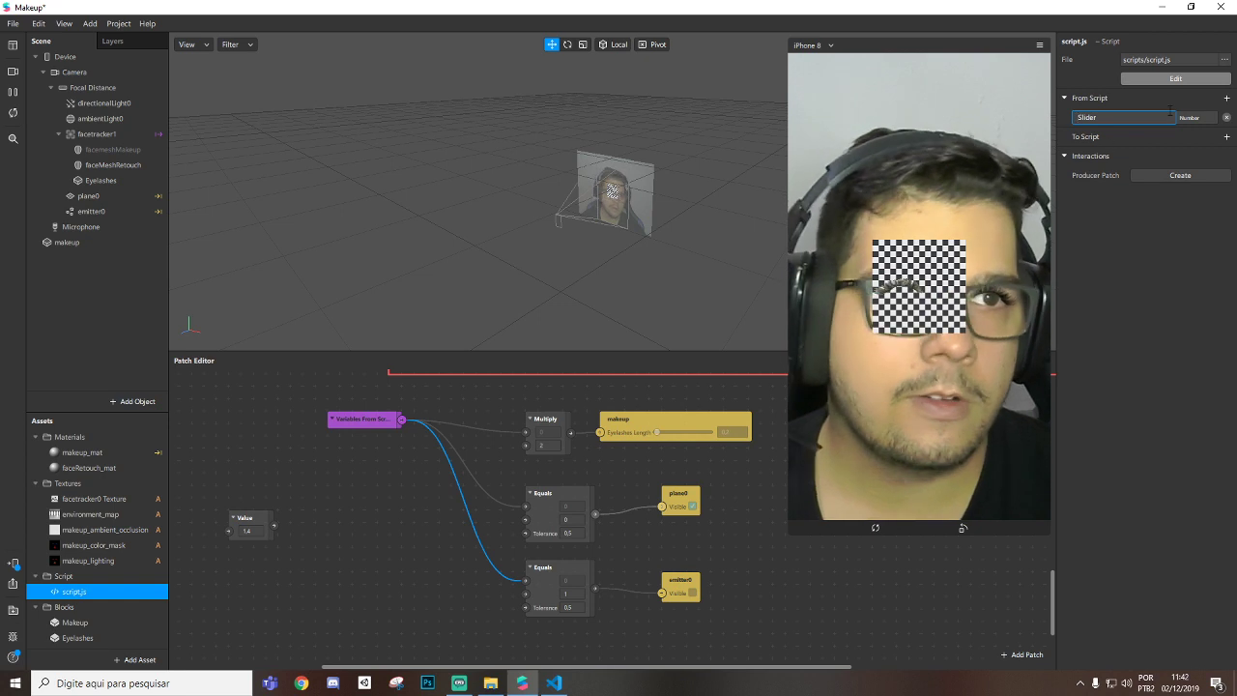
pyautogui.click(353, 434)
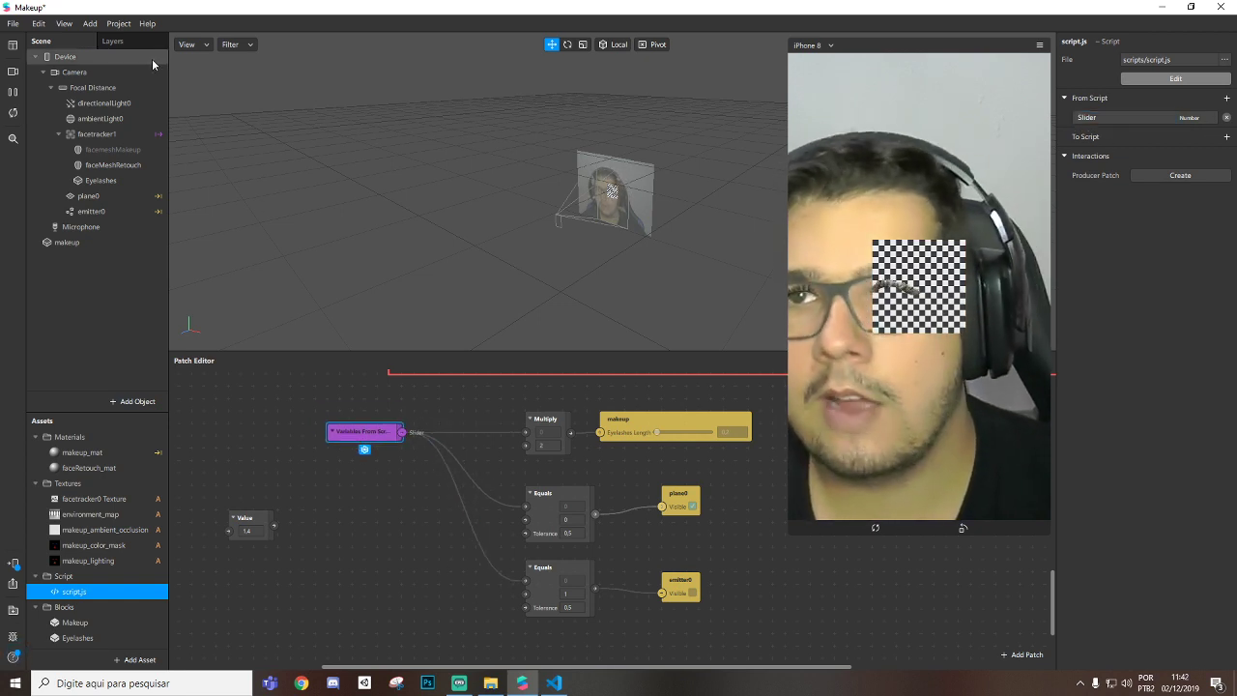
# Enable the Slider option of Native UI Control in the project's capabilities and enlarge the device preview
pyautogui.click(120, 24)
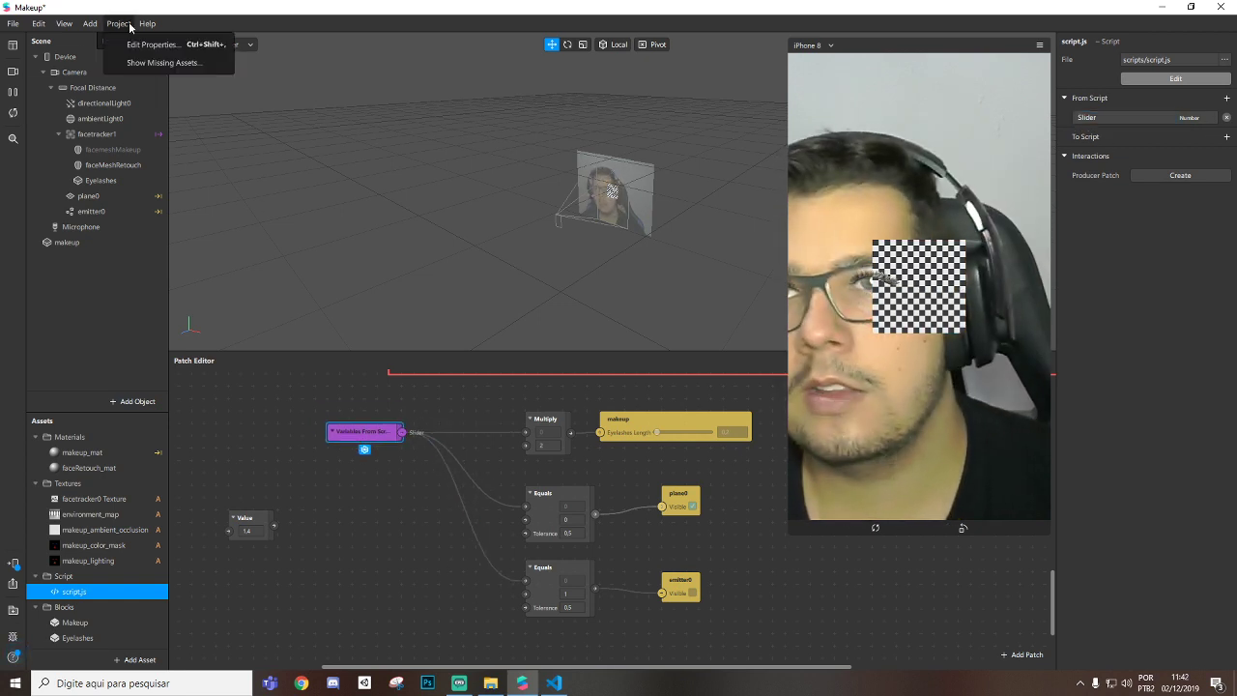
pyautogui.click(131, 43)
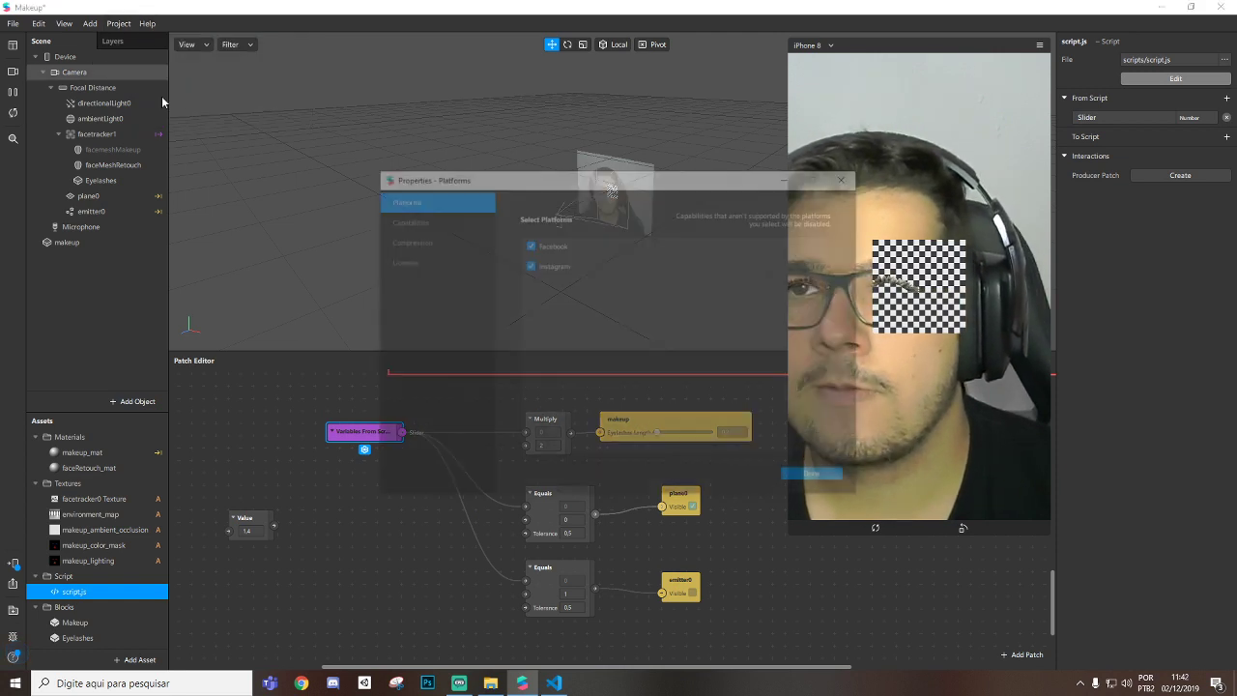
pyautogui.click(409, 219)
pyautogui.moveTo(513, 189); pyautogui.dragTo(436, 169)
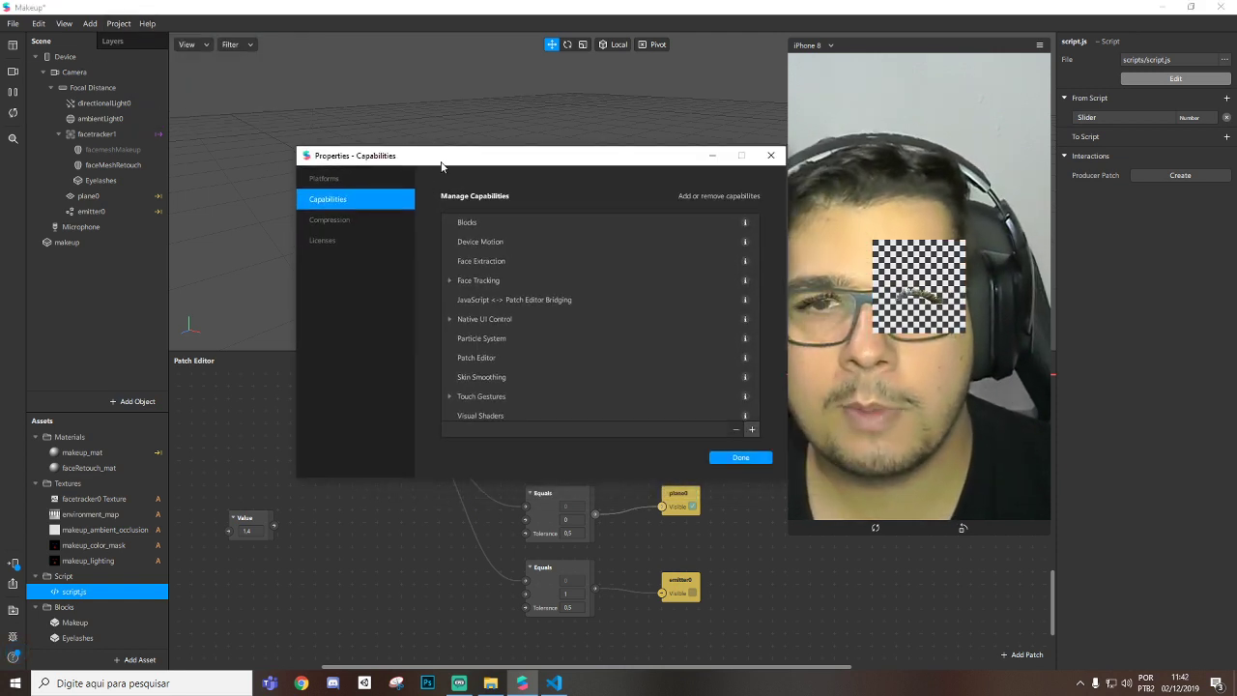
pyautogui.click(450, 319)
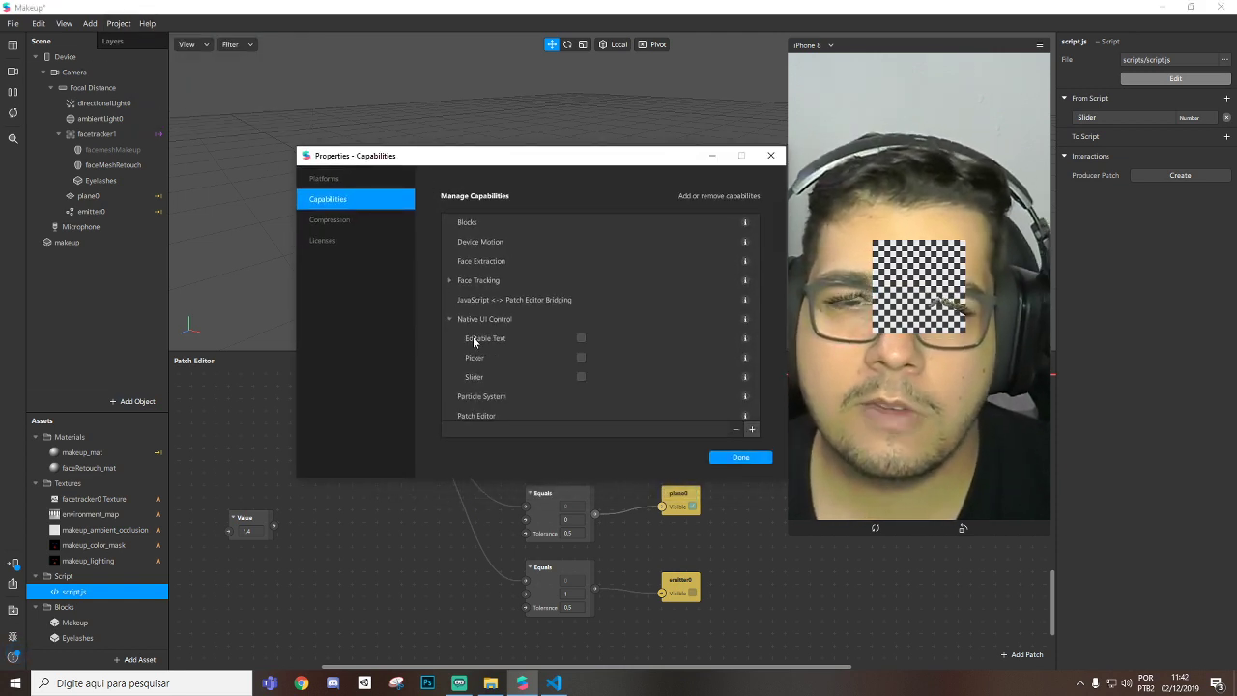
pyautogui.click(580, 377)
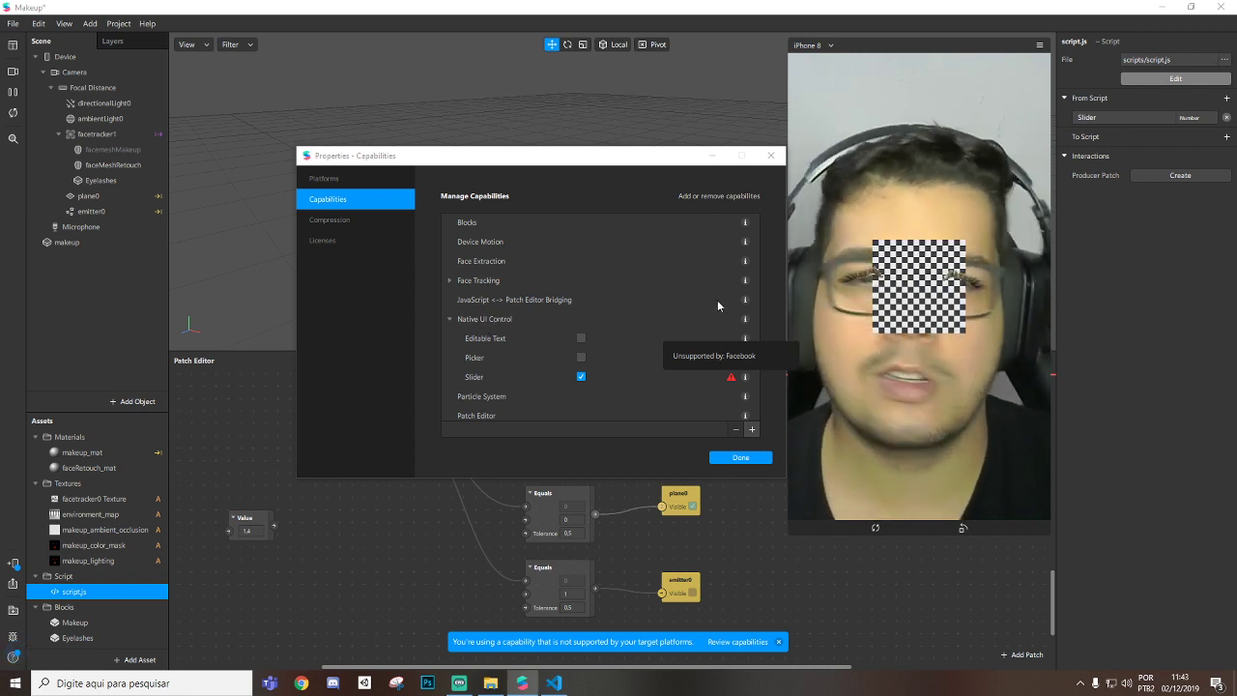
pyautogui.moveTo(555, 172); pyautogui.dragTo(520, 156)
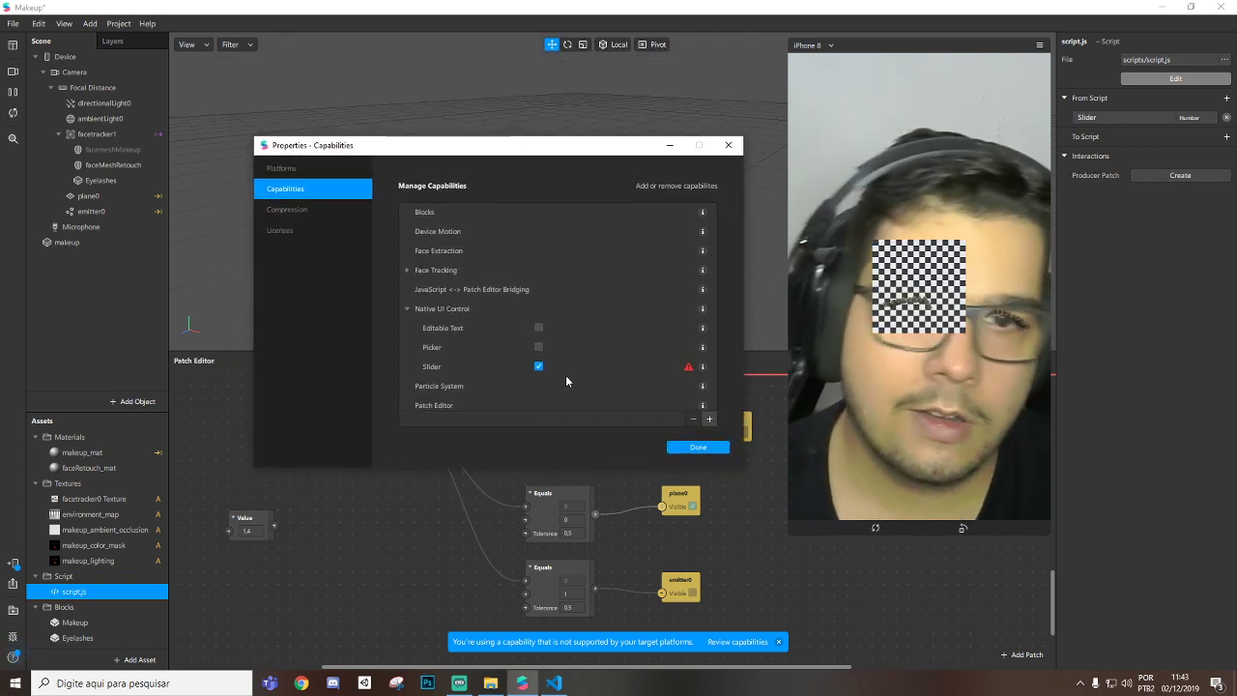
pyautogui.click(699, 448)
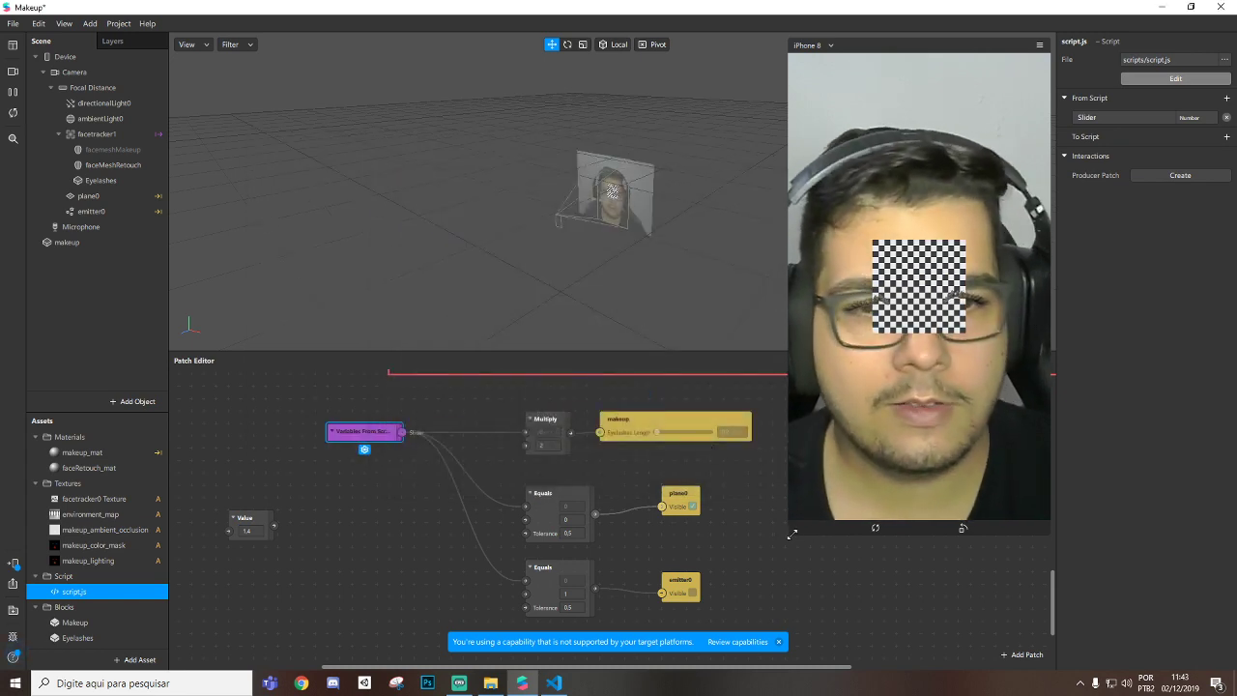
pyautogui.moveTo(796, 466); pyautogui.dragTo(763, 475)
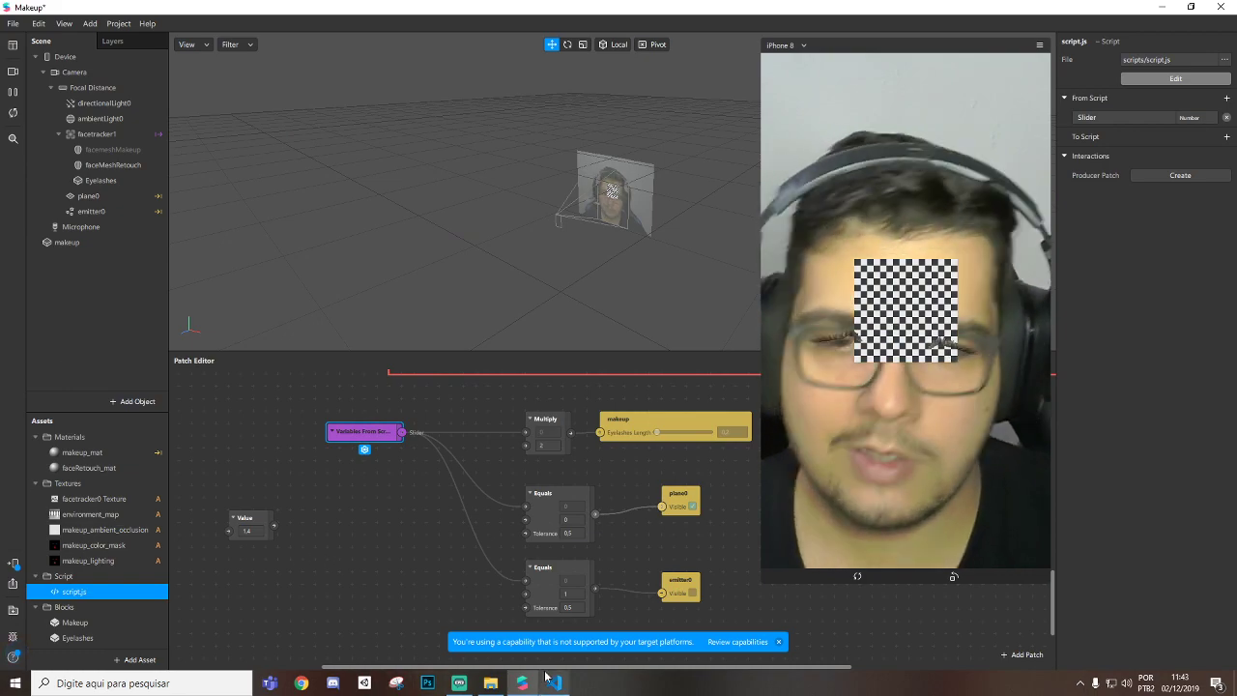
# Switch to File Explorer and play the WhatsApp video of 2019-12-02 at 11.31.07 from the Aula SliderNativeui folder
pyautogui.click(490, 683)
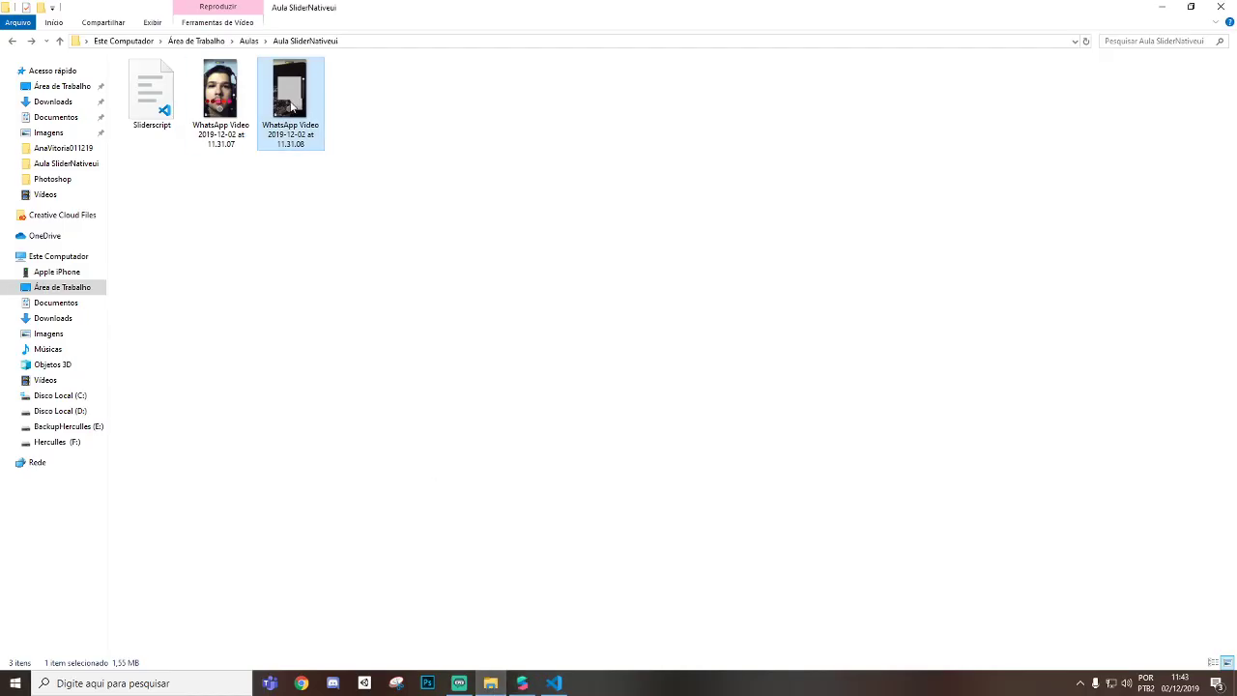
pyautogui.doubleClick(237, 97)
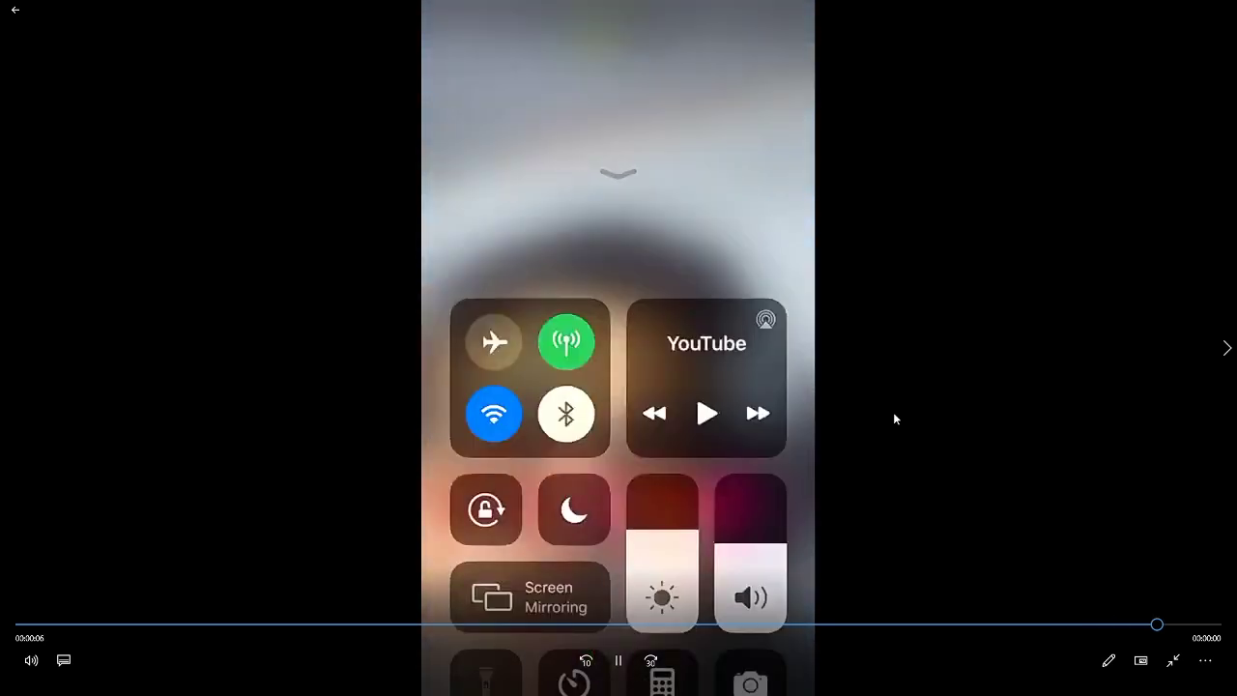
# Close the video, switch to Spark AR Studio and display the properties of emitter0
pyautogui.hotkey('alt', 'F4')
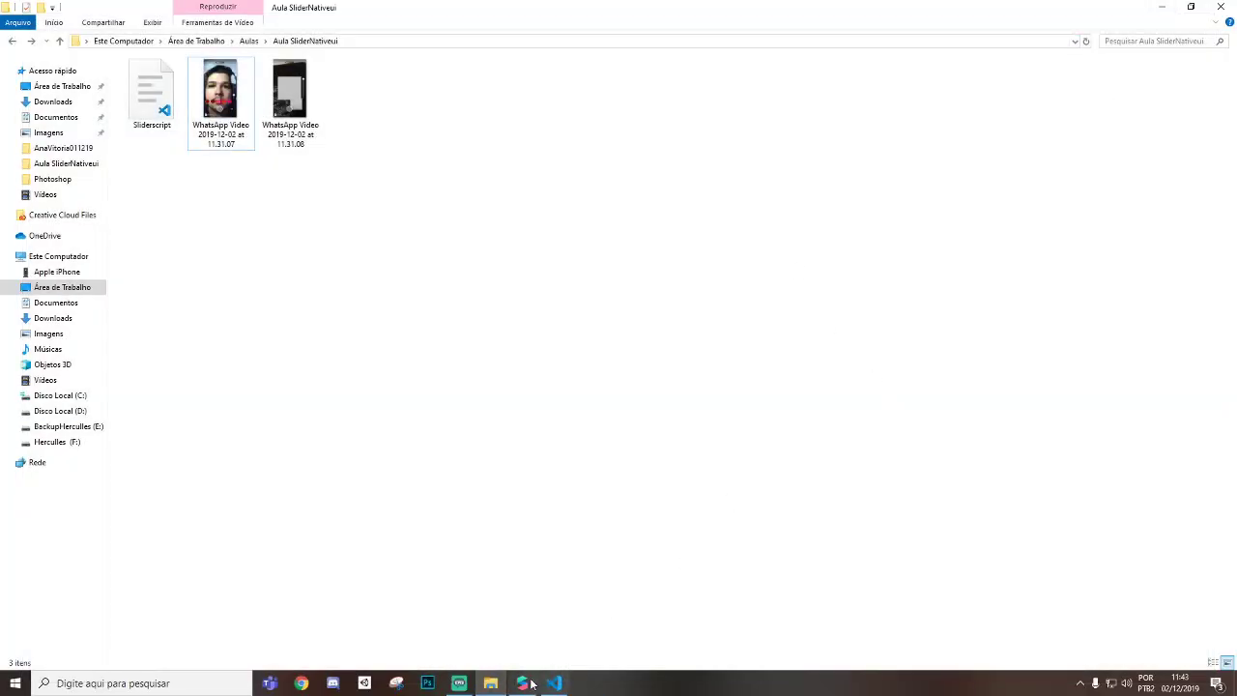
pyautogui.click(527, 683)
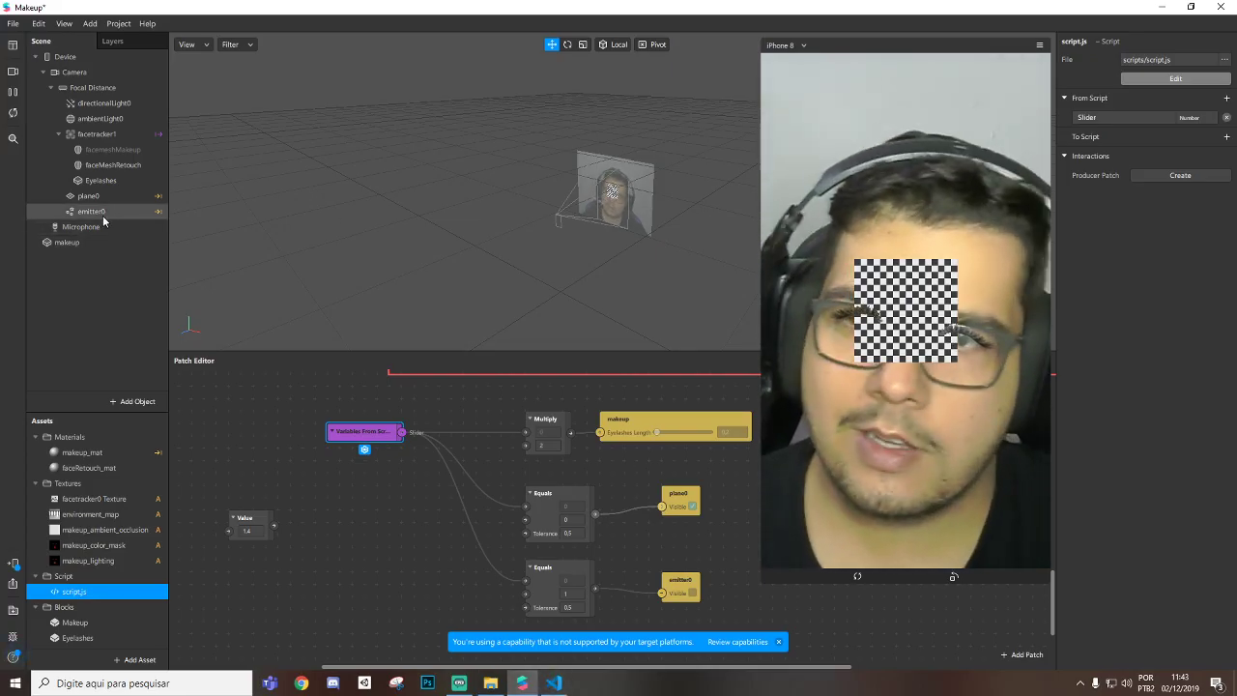
pyautogui.click(91, 238)
pyautogui.click(108, 210)
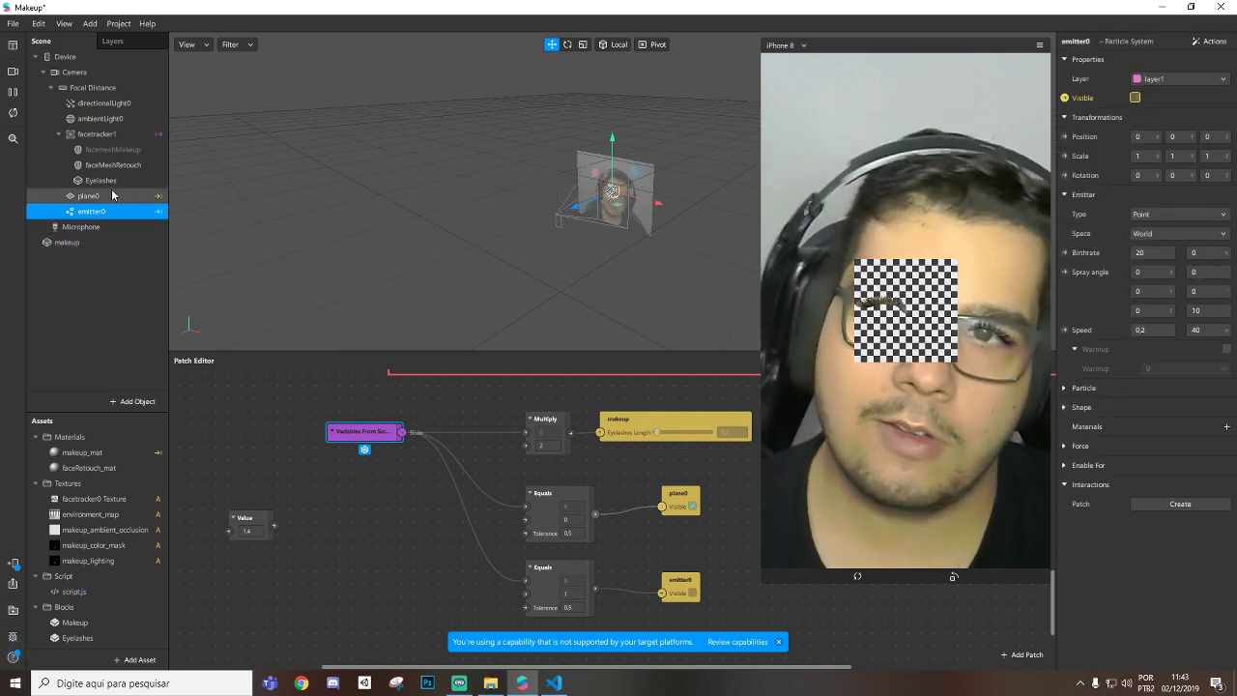
# Select plane0 and disconnect the Equals patch from its Visible input in the patch graph
pyautogui.click(112, 195)
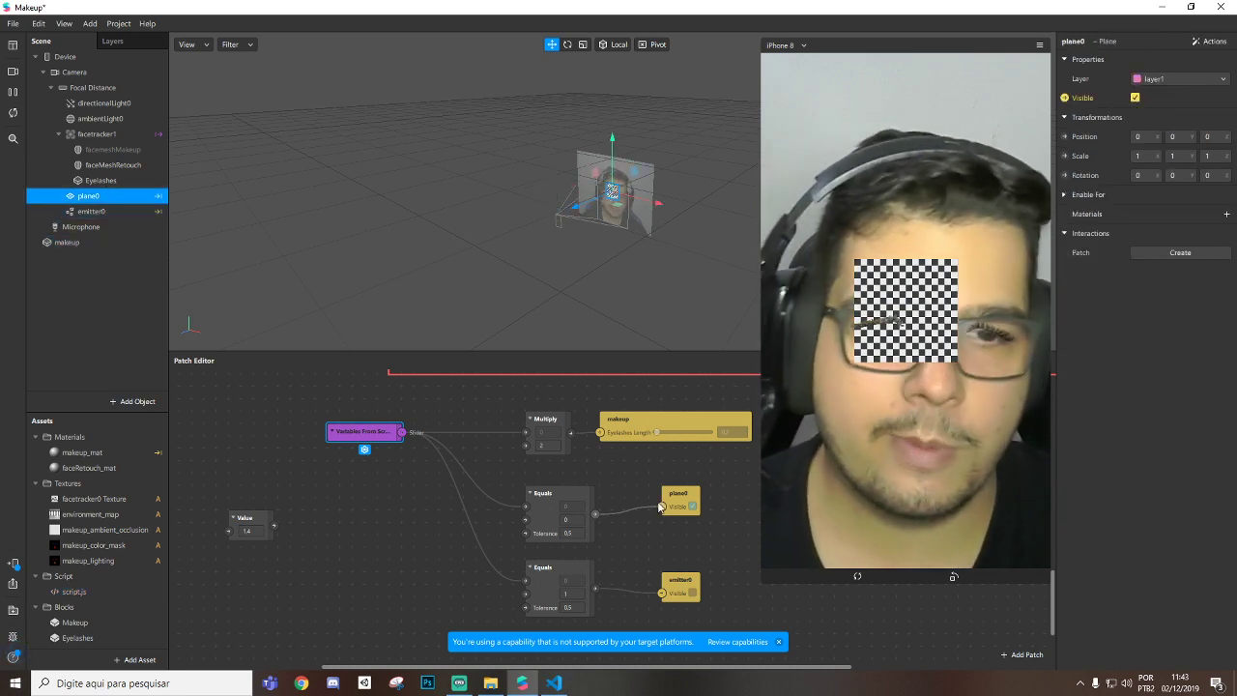
pyautogui.moveTo(659, 506); pyautogui.dragTo(684, 509)
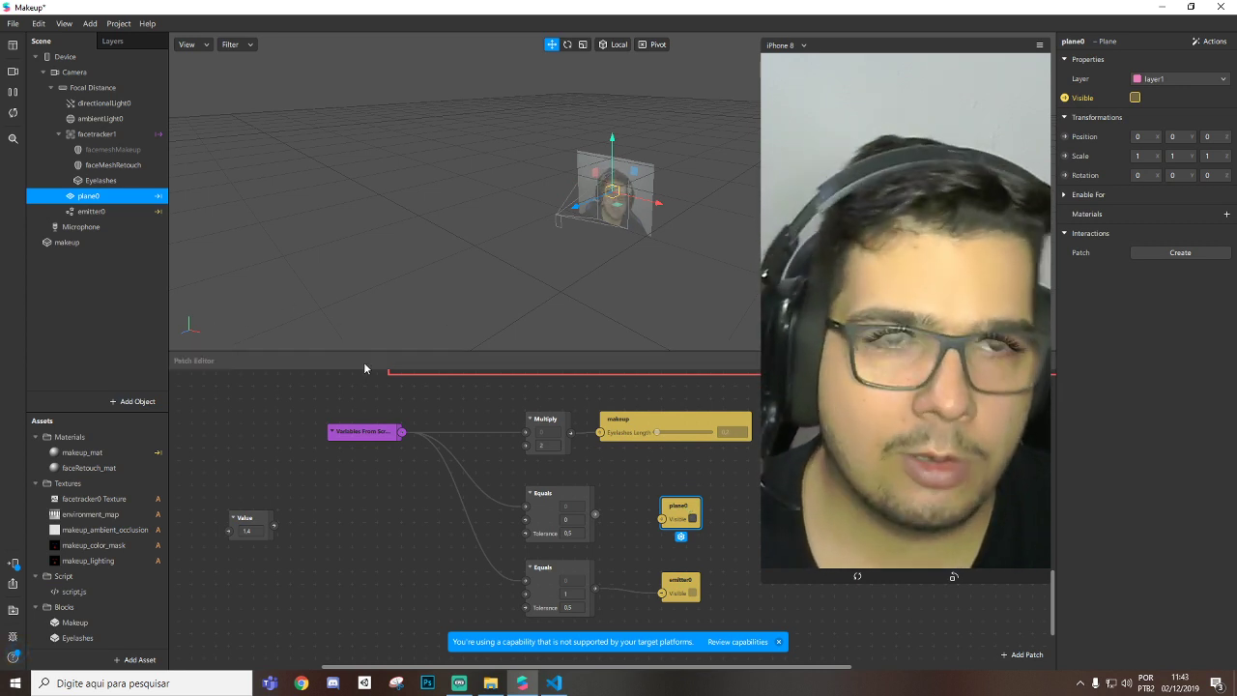
pyautogui.scroll(10, 413, 423)
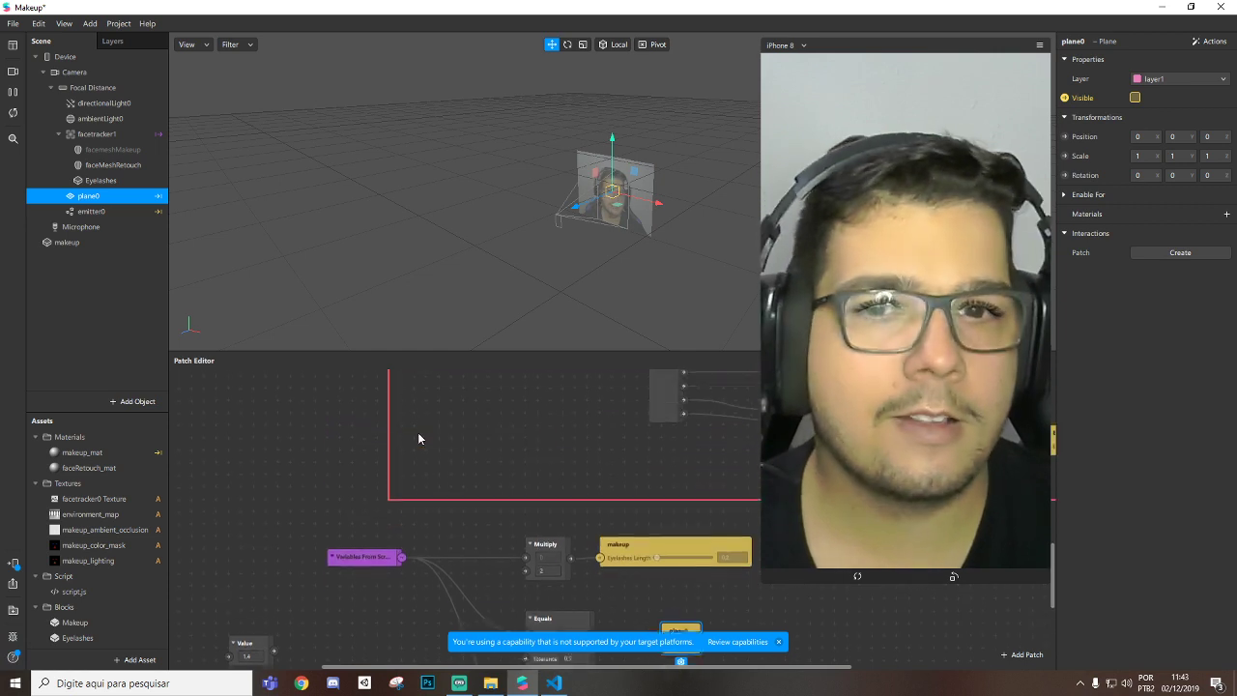